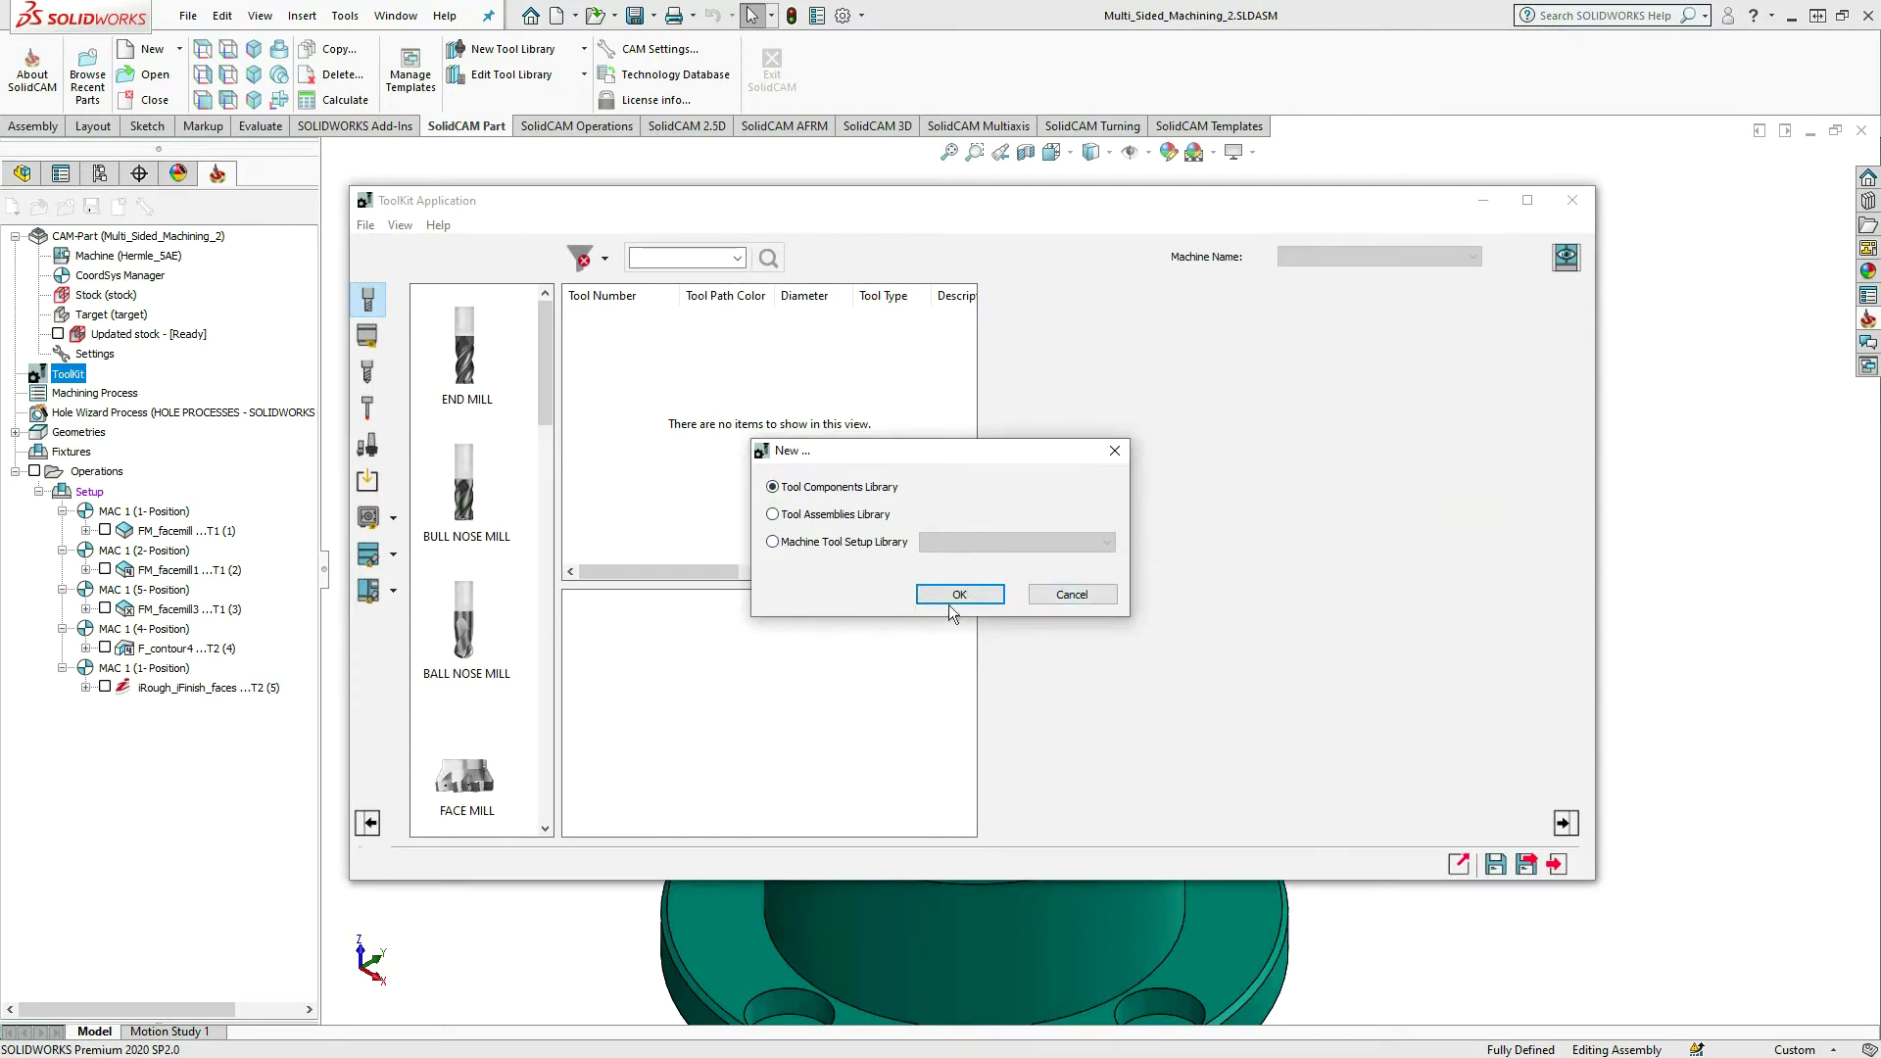
# - Cancel the new library dialog and open ToolsComponents.tlv from the Sample Libraries folder in File Explorer
pyautogui.click(1071, 594)
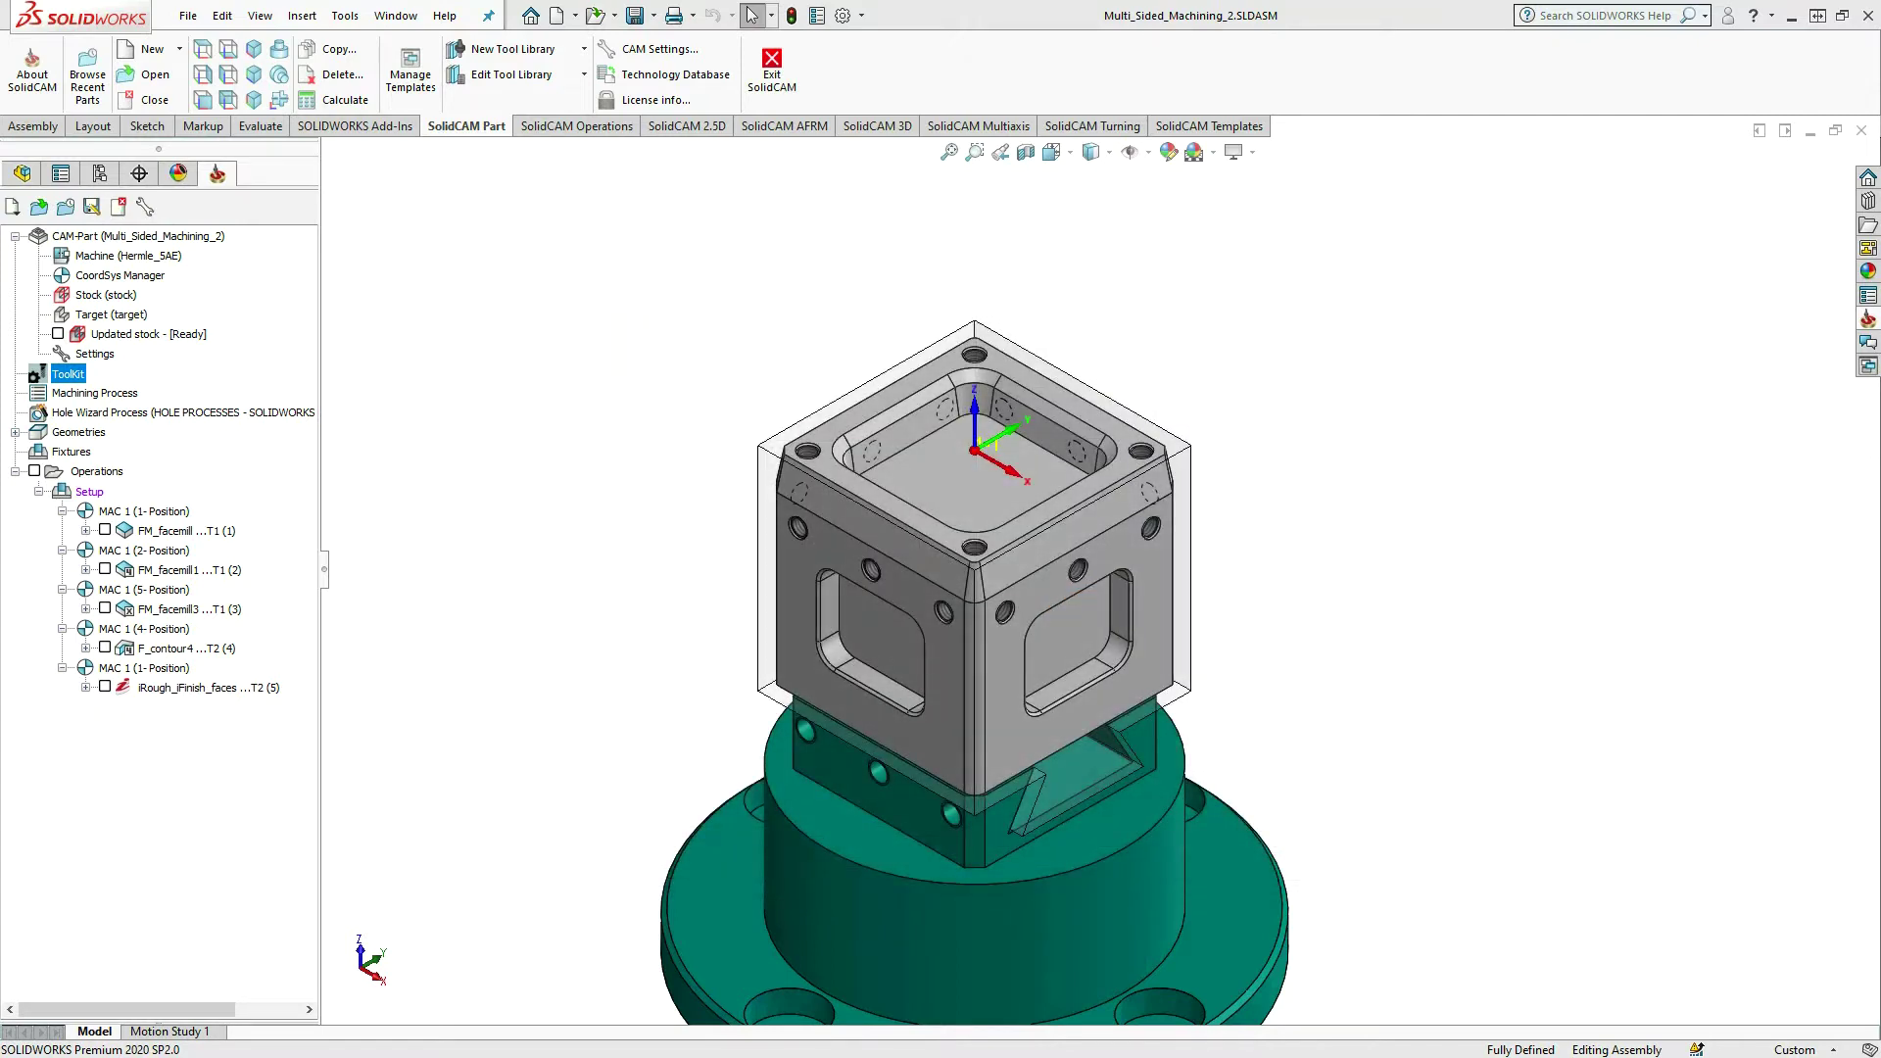
pyautogui.hotkey('alt', 'Tab')
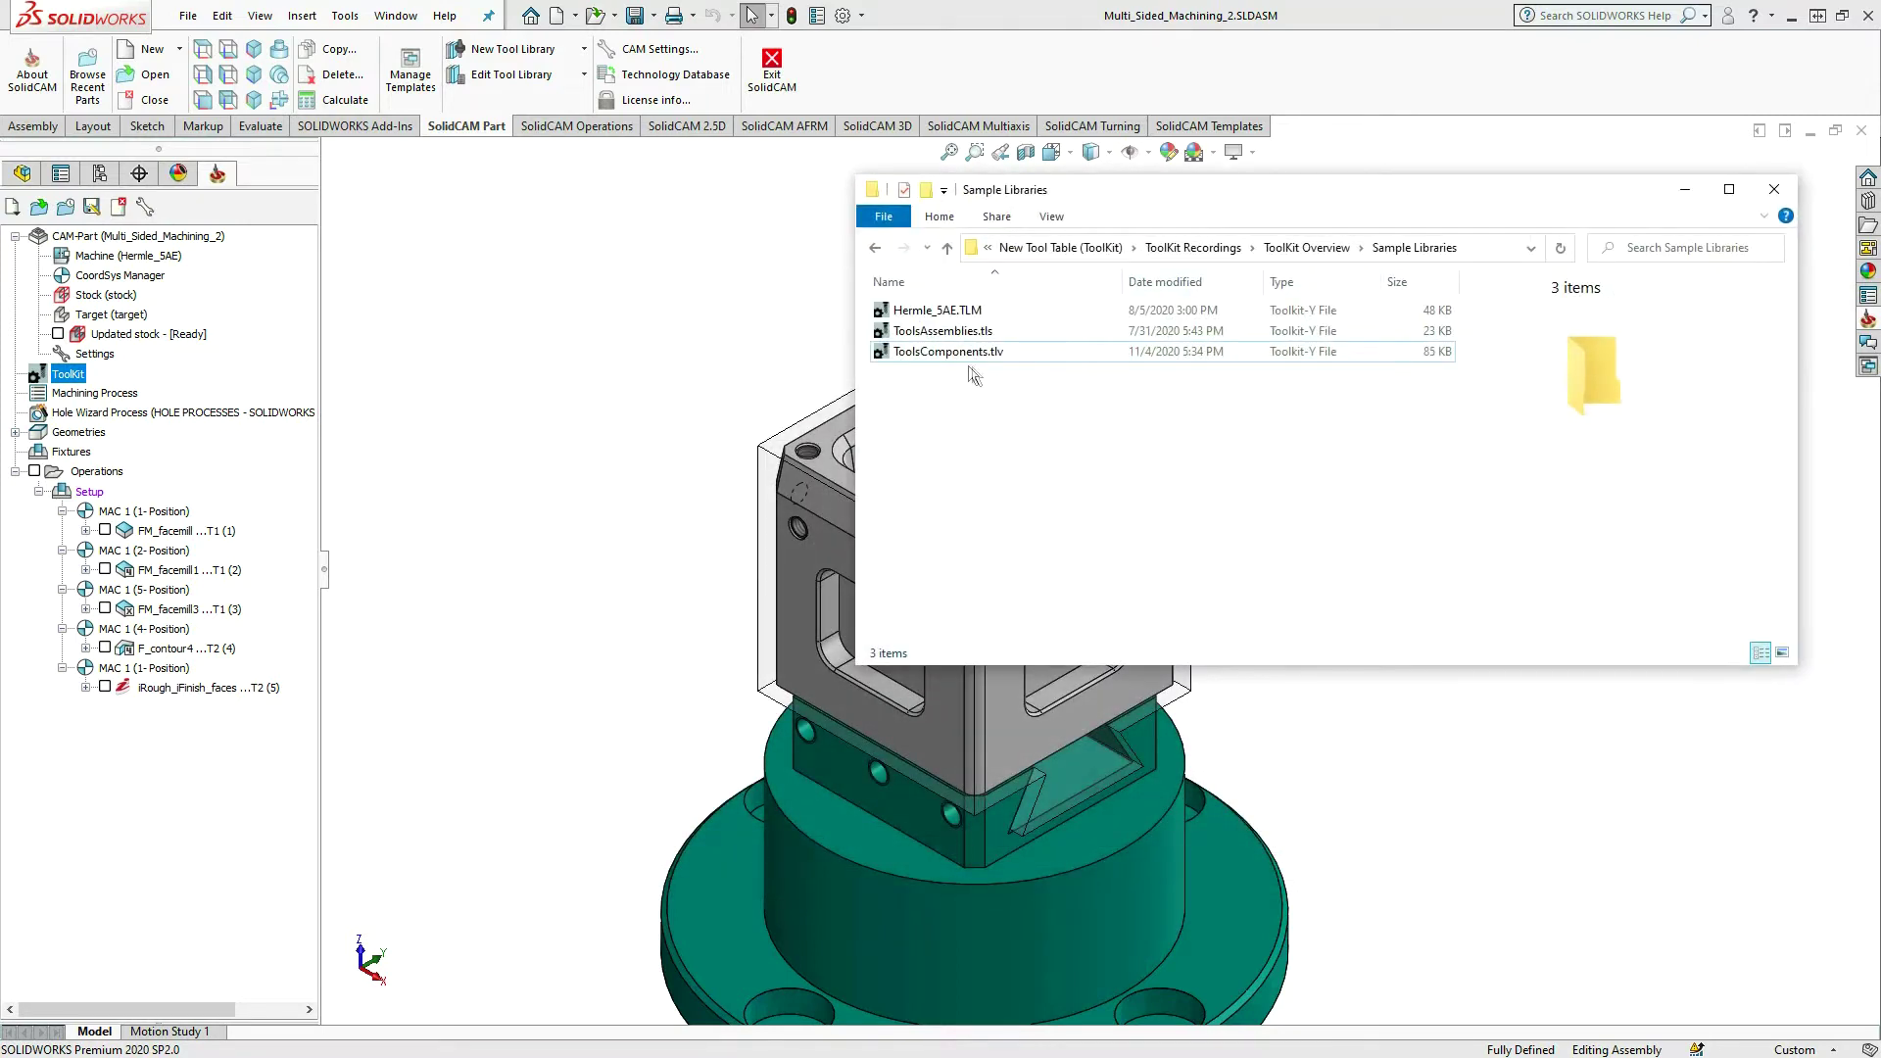
pyautogui.click(958, 354)
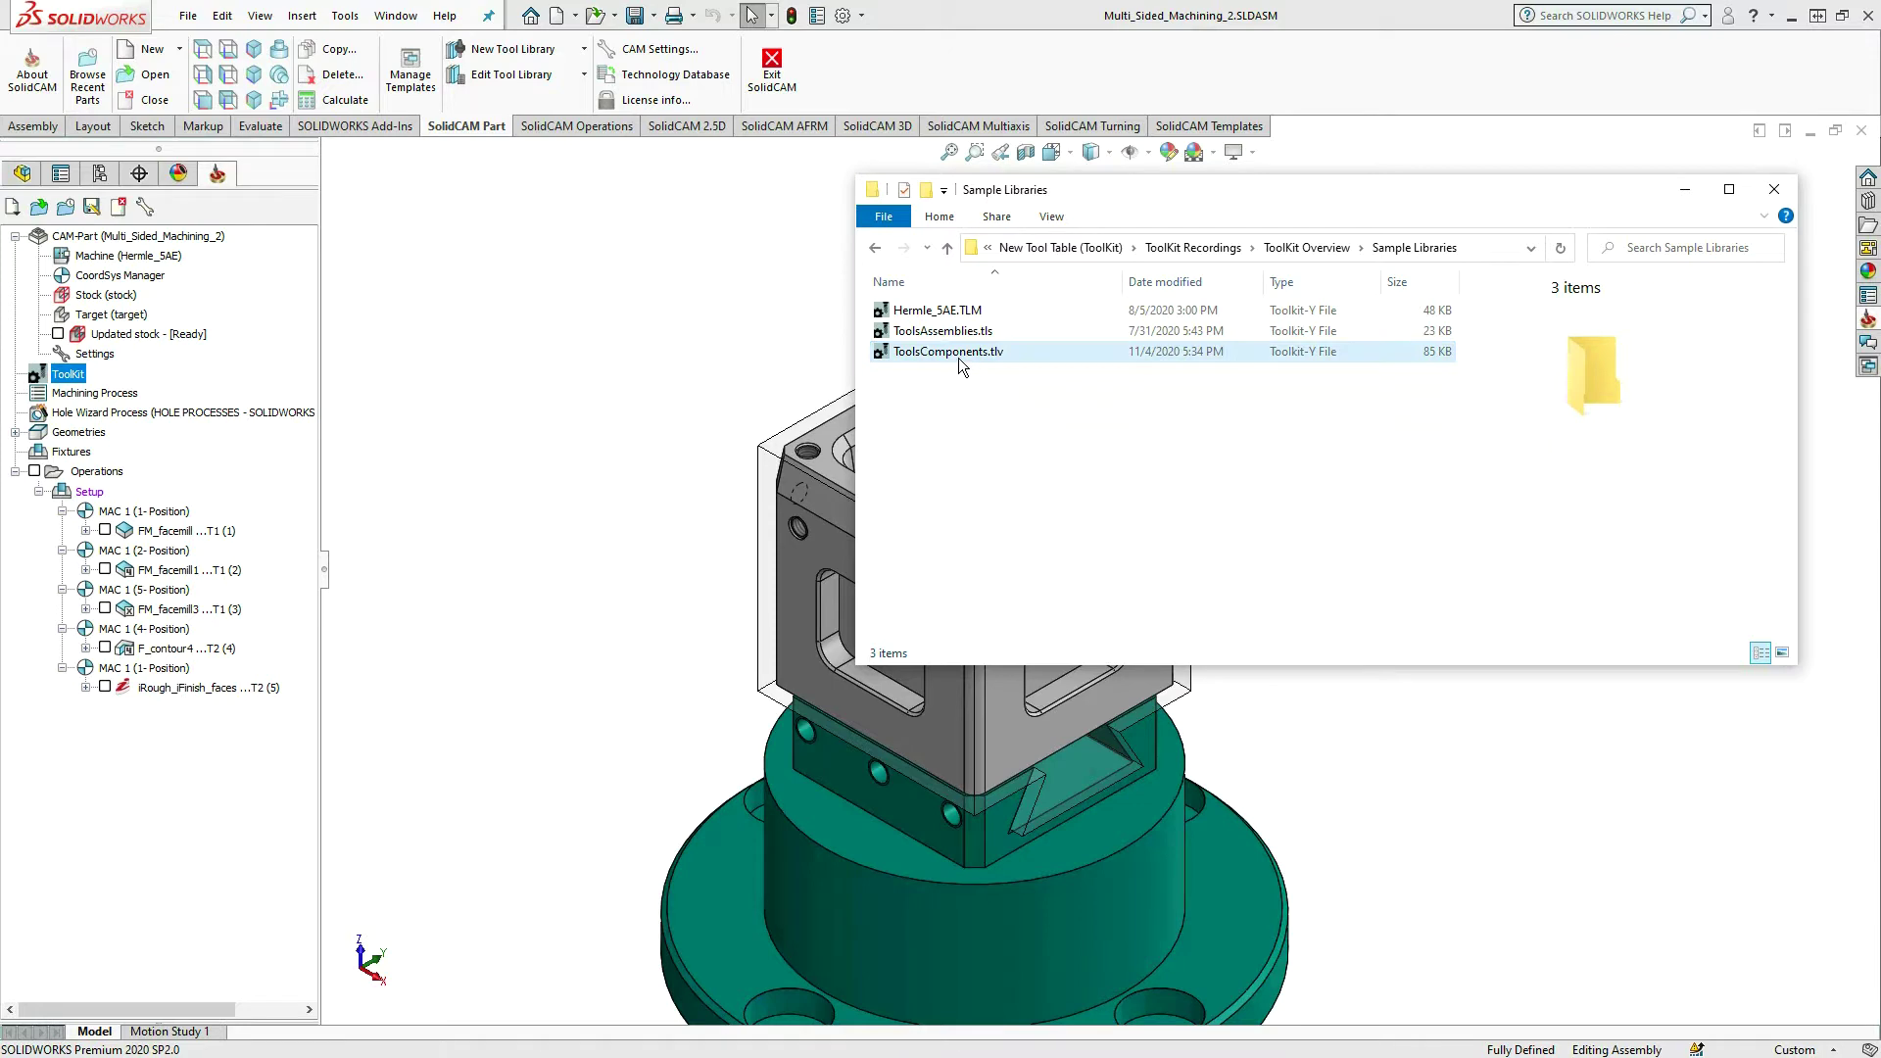
pyautogui.doubleClick(960, 355)
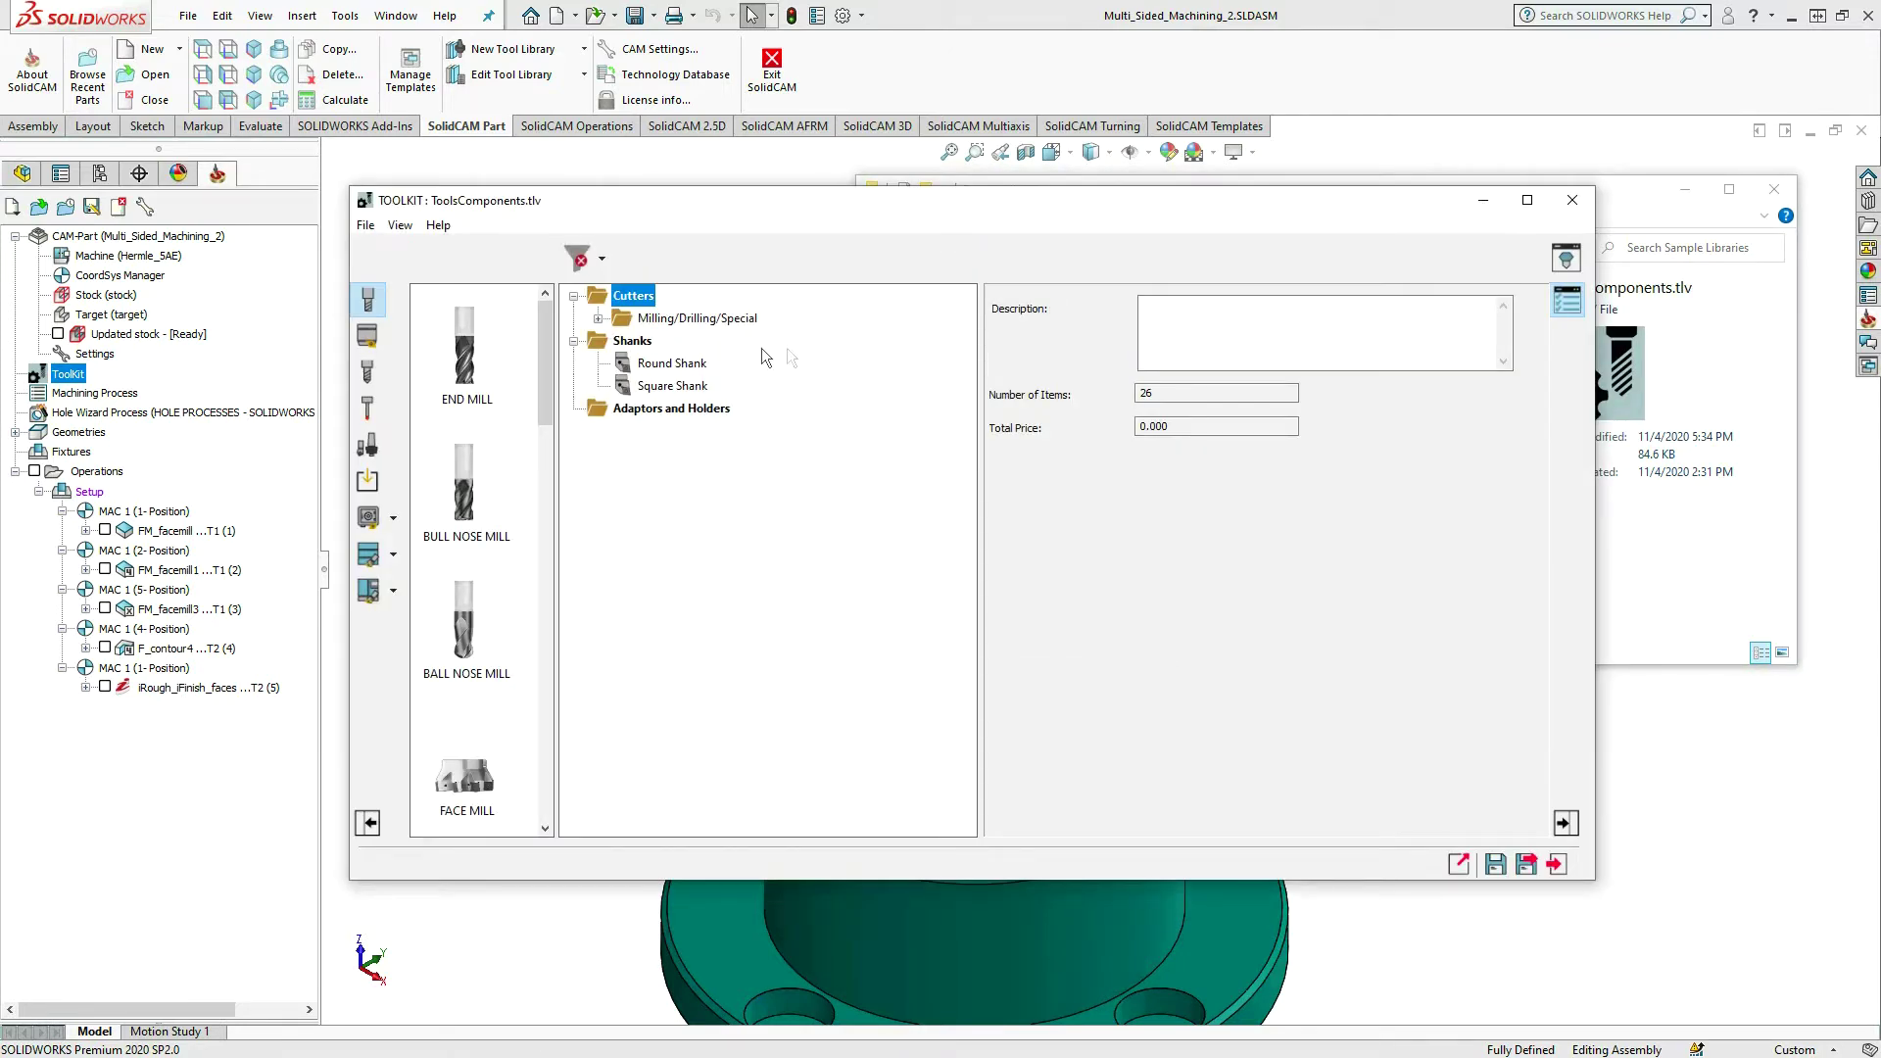
# - Look through the Milling, Drilling and Special cutter categories, Shanks, and Adaptors and Holders, and close the components library
pyautogui.click(598, 319)
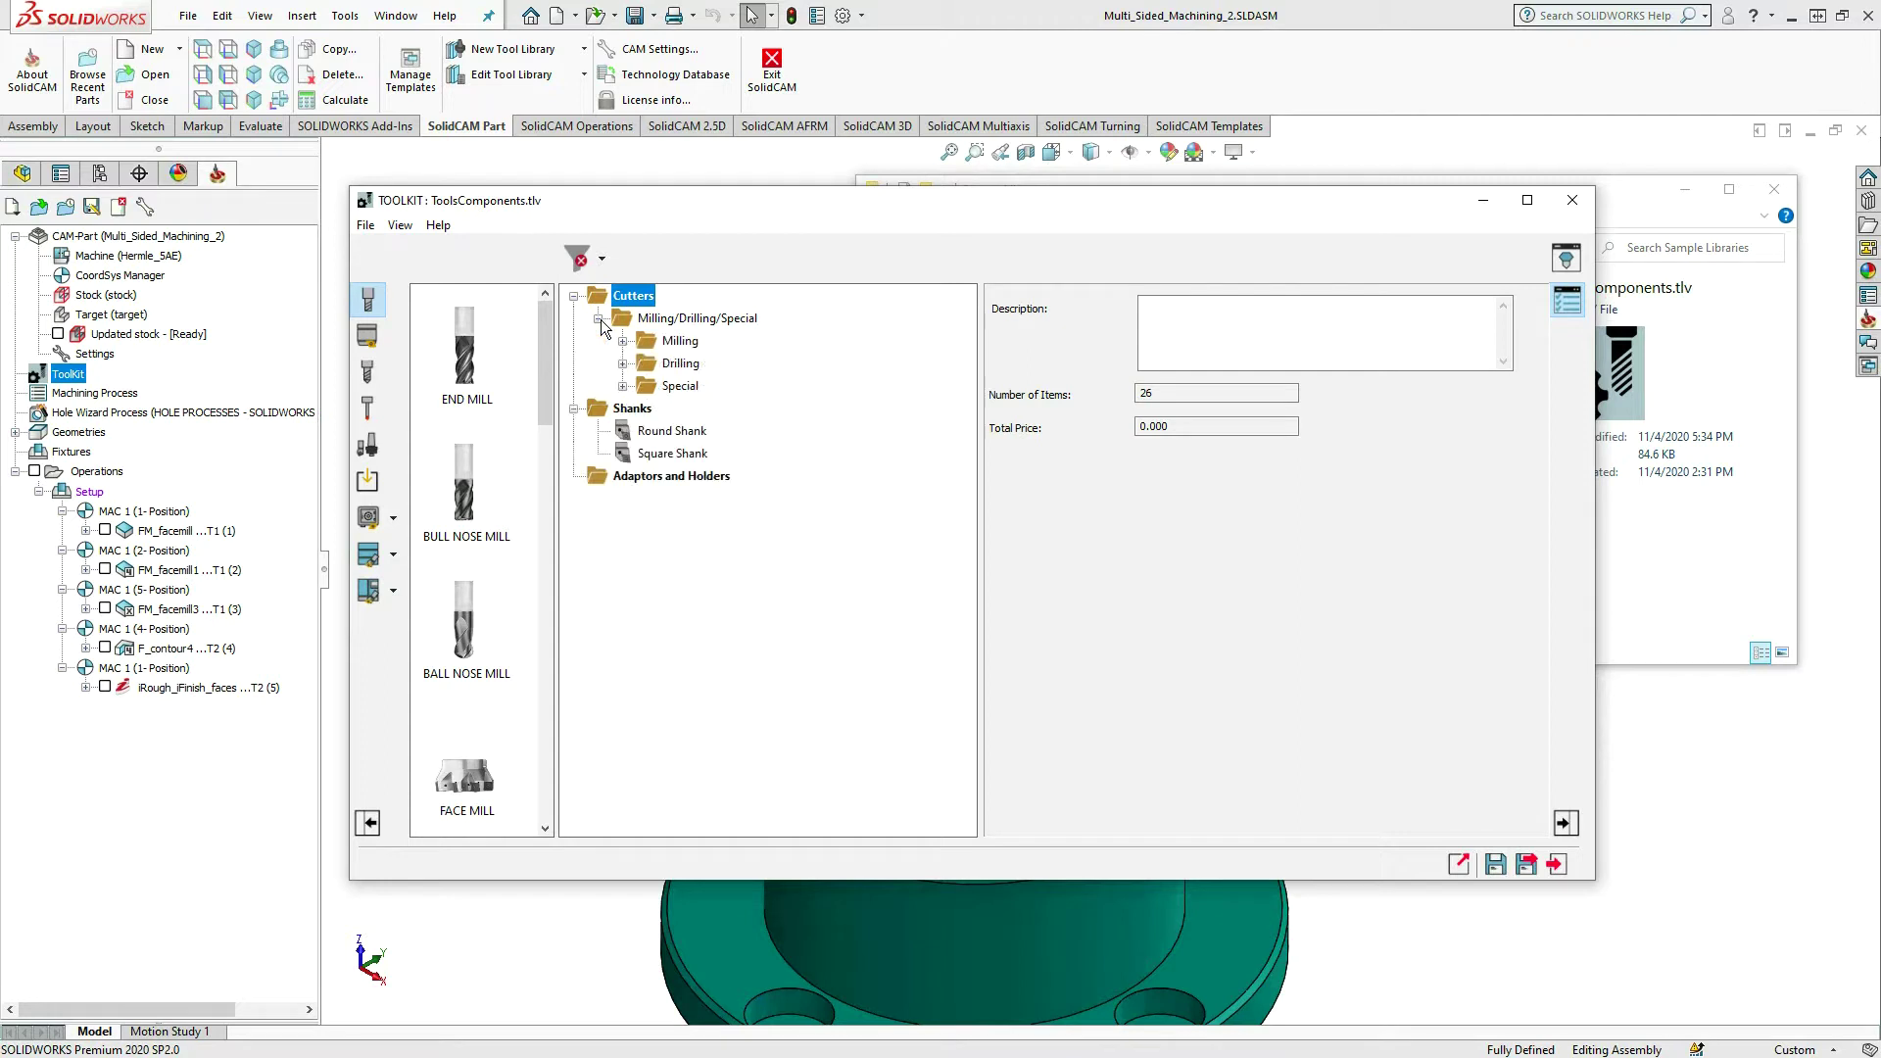
pyautogui.click(623, 341)
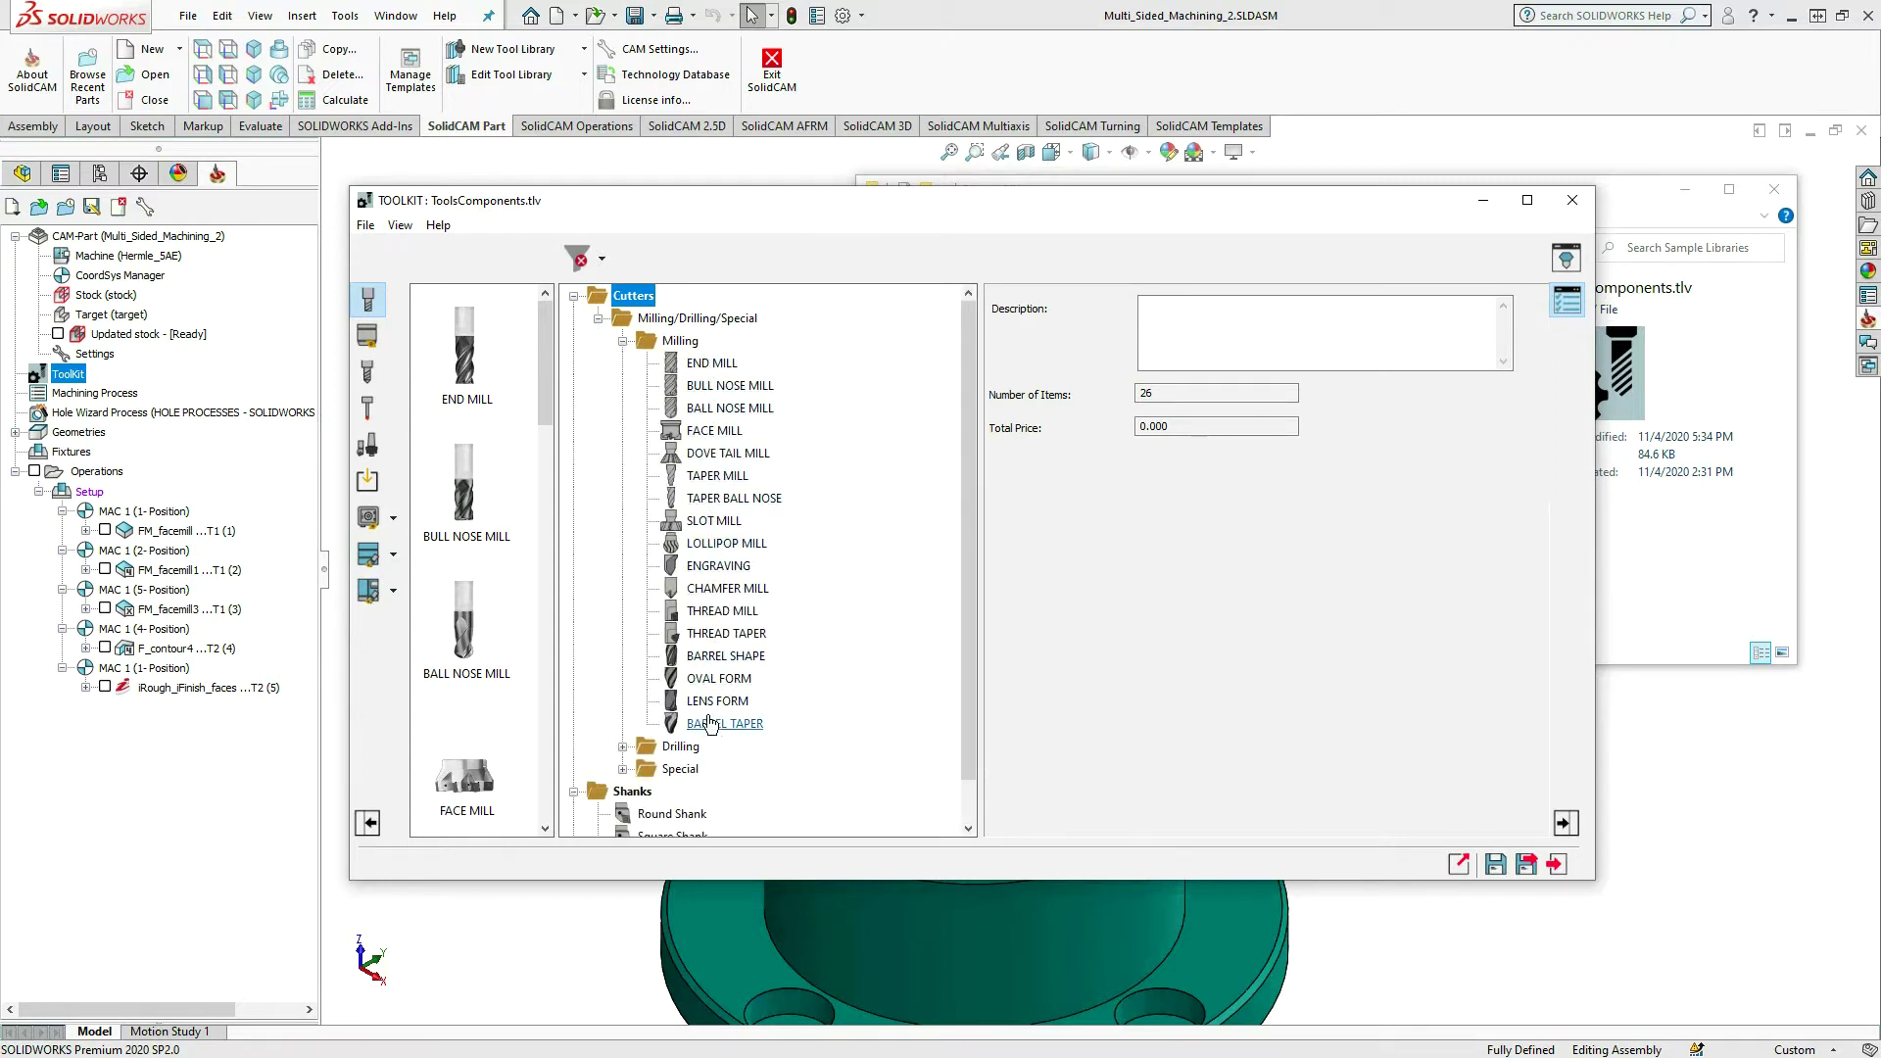
pyautogui.click(622, 341)
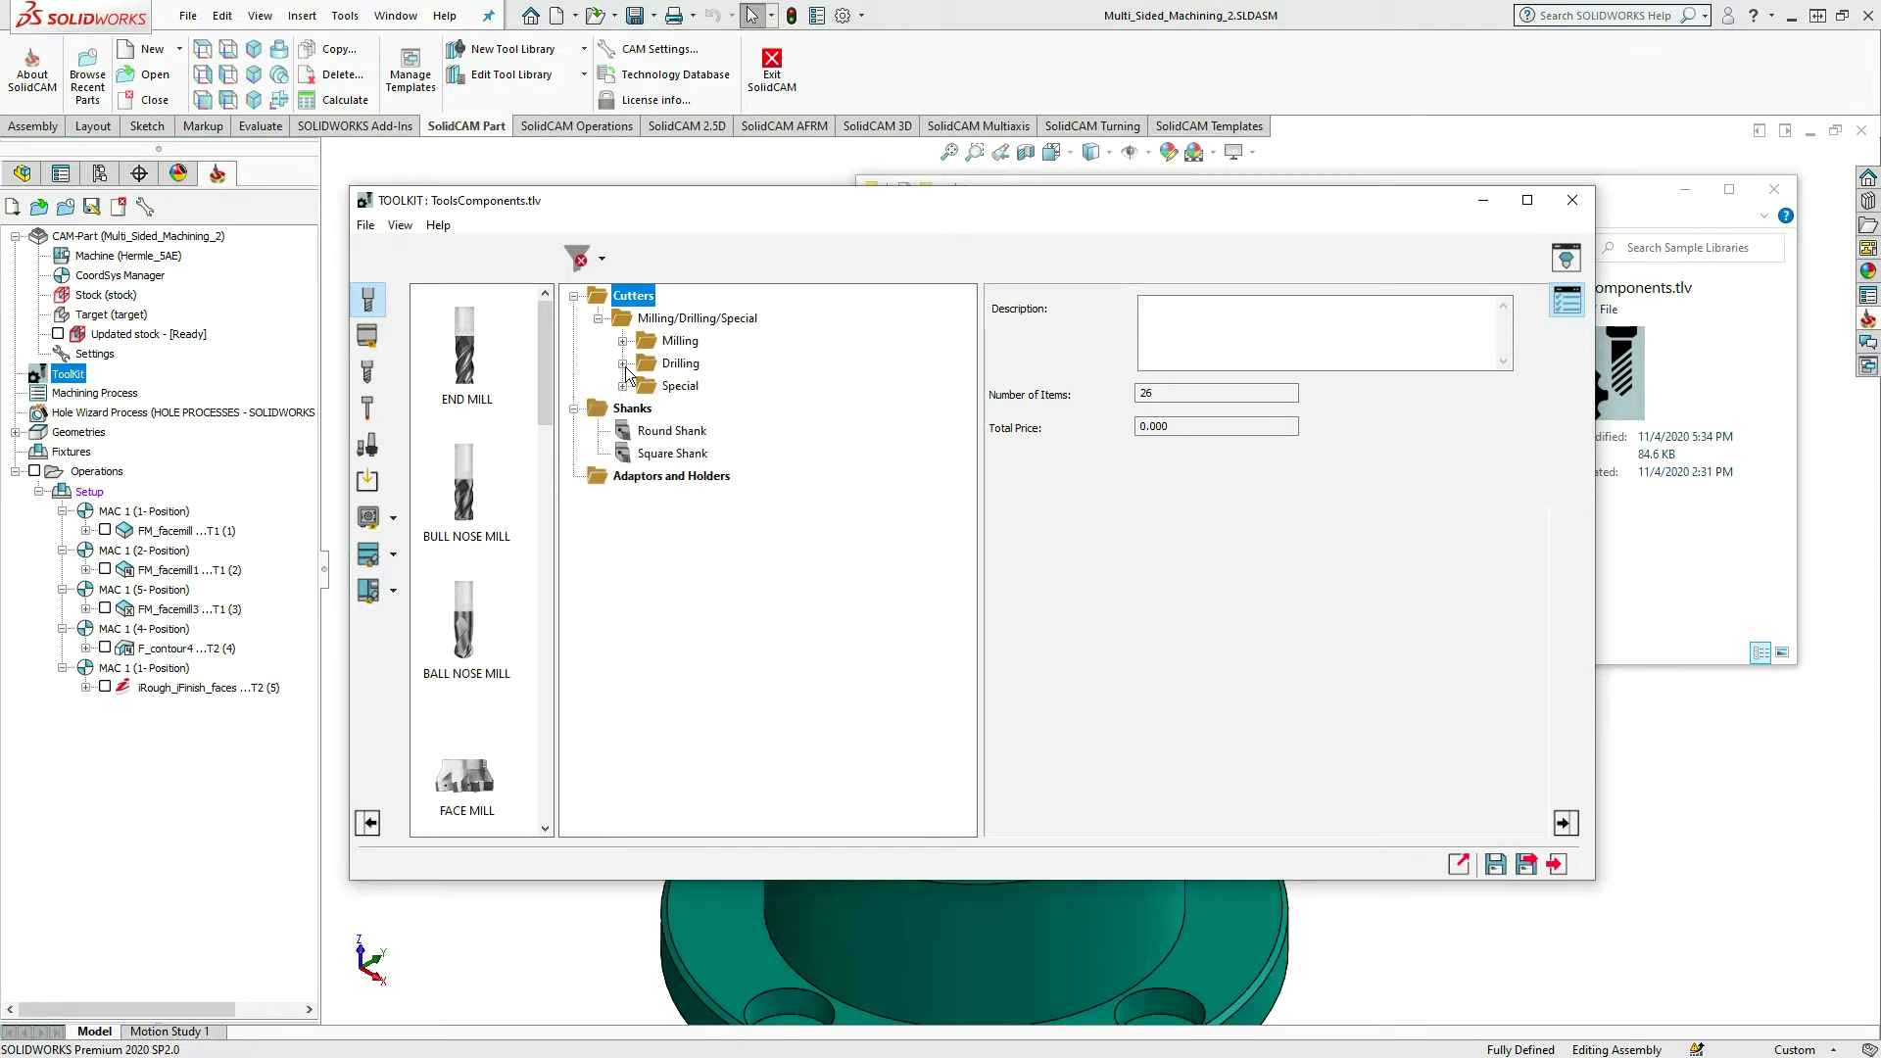
pyautogui.click(622, 363)
pyautogui.click(623, 365)
pyautogui.click(624, 386)
pyautogui.click(623, 386)
pyautogui.click(632, 410)
pyautogui.click(708, 477)
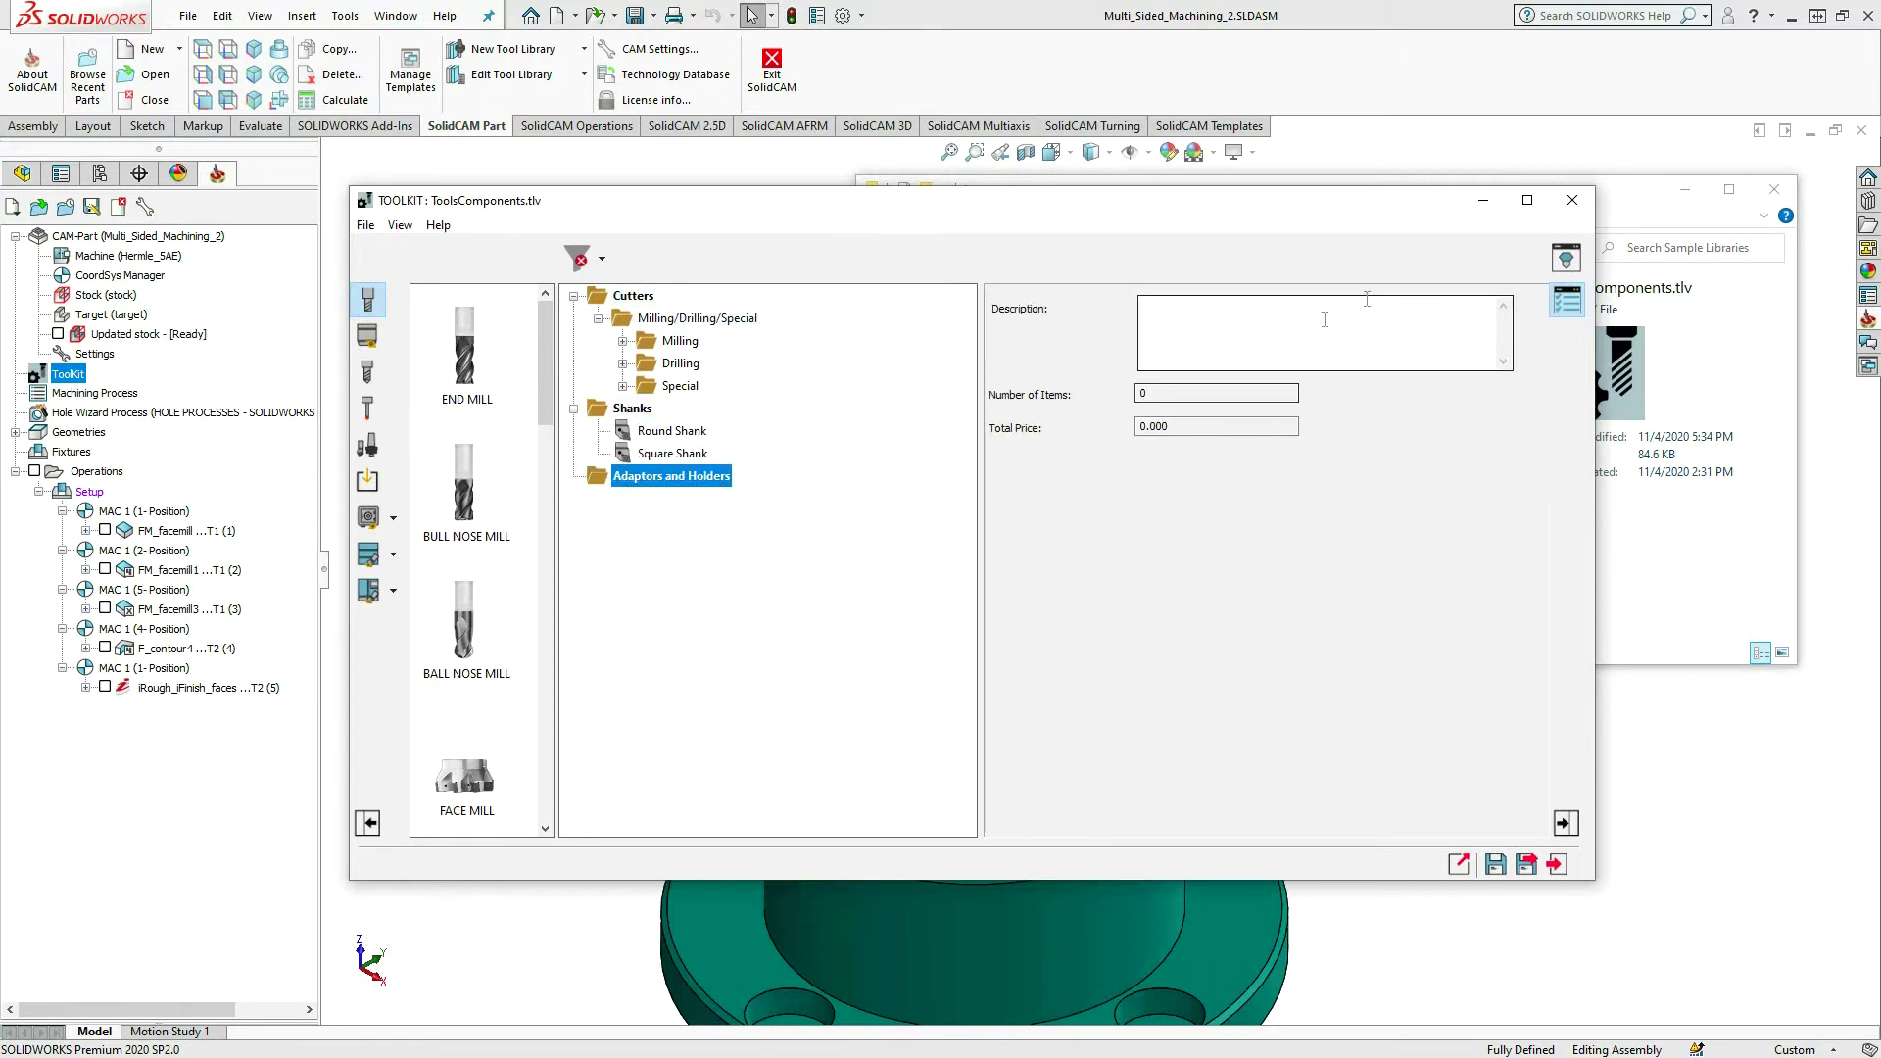
pyautogui.click(1568, 202)
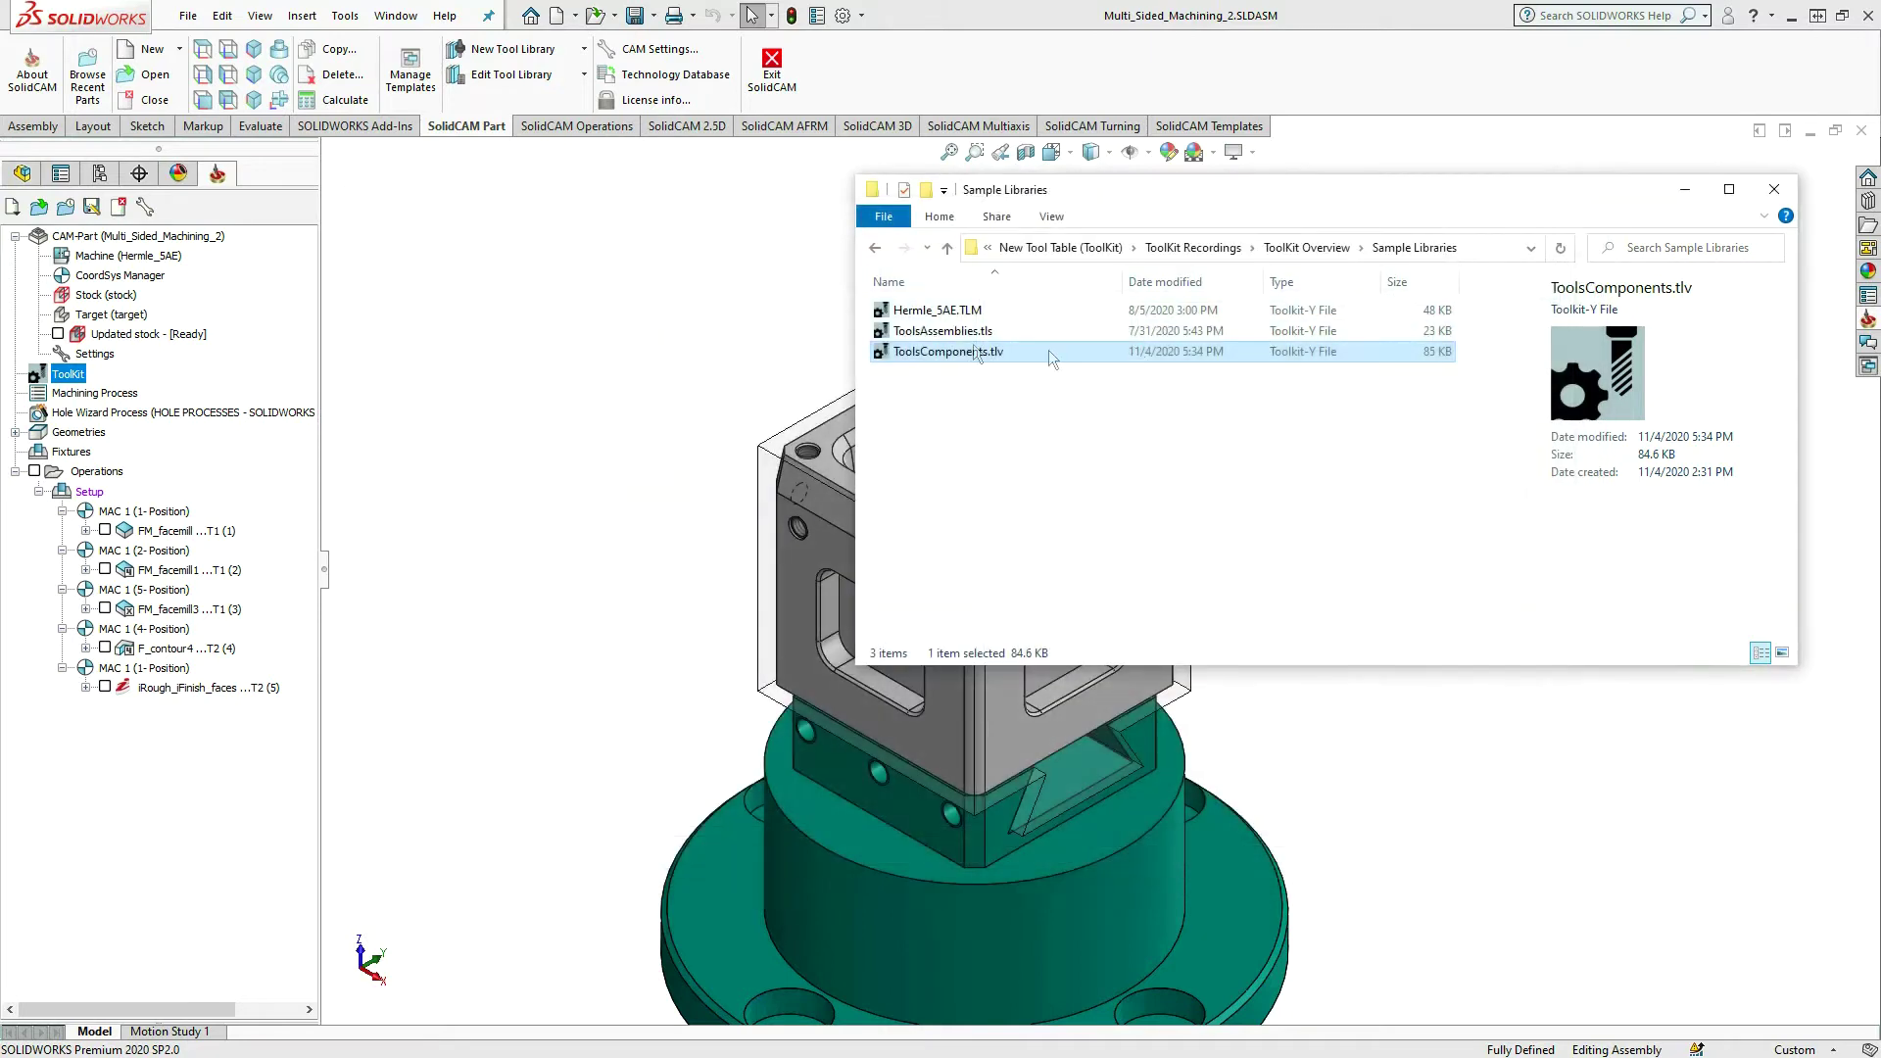
# - Open ToolsAssemblies.tls and examine the END MILL D12 assembly's tool data, cutter and BT40 holder
pyautogui.click(948, 334)
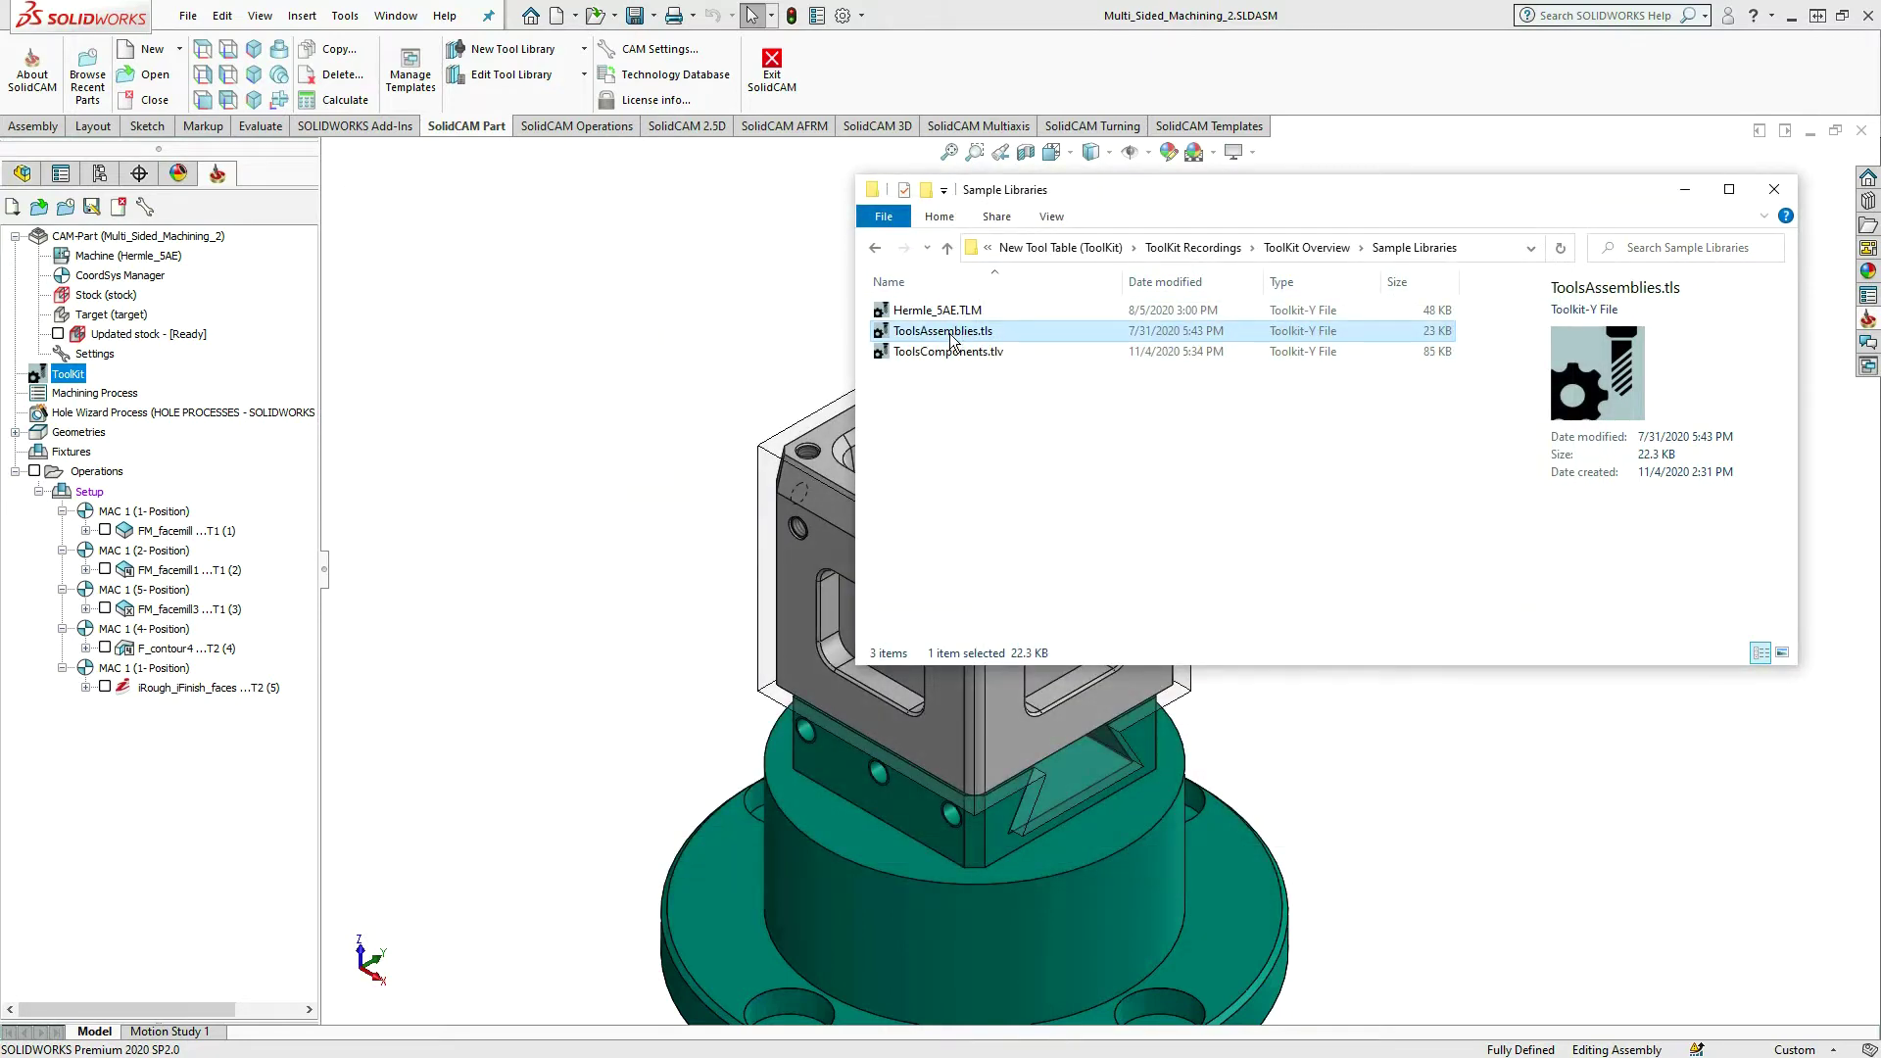
pyautogui.doubleClick(950, 338)
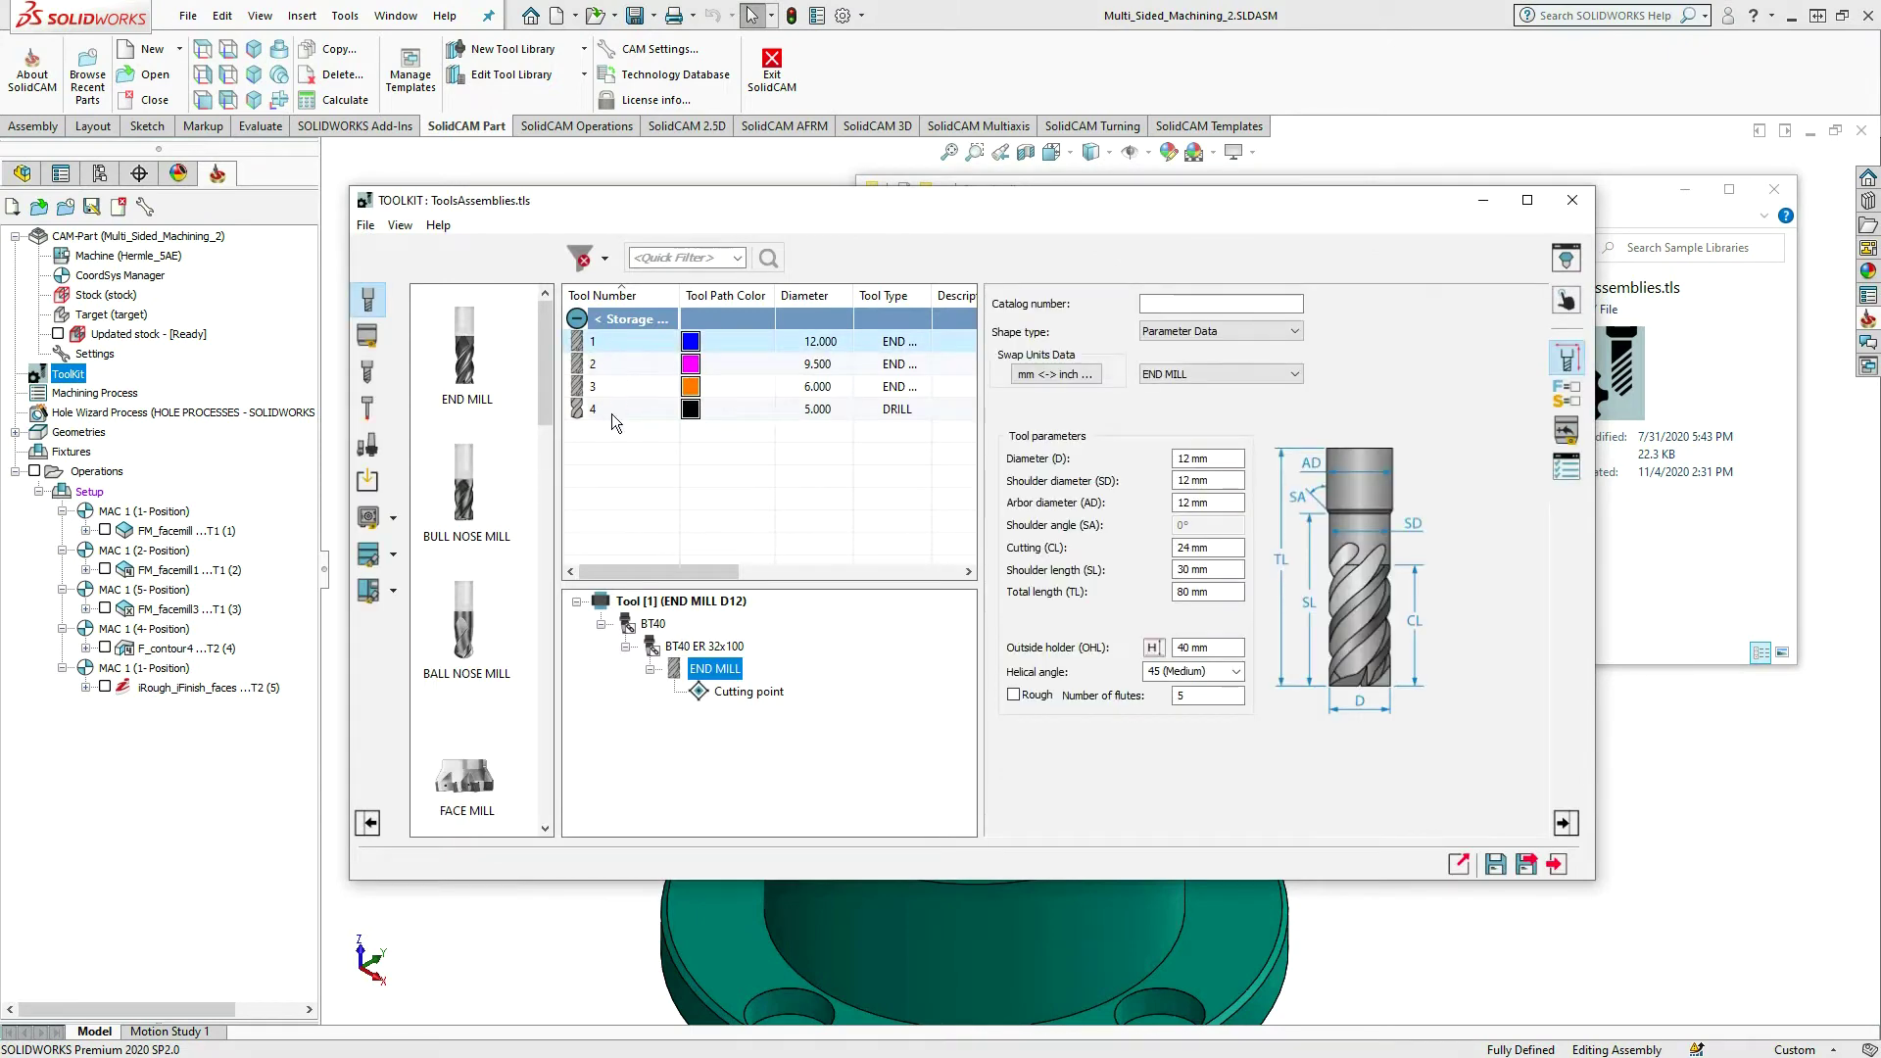
pyautogui.click(674, 602)
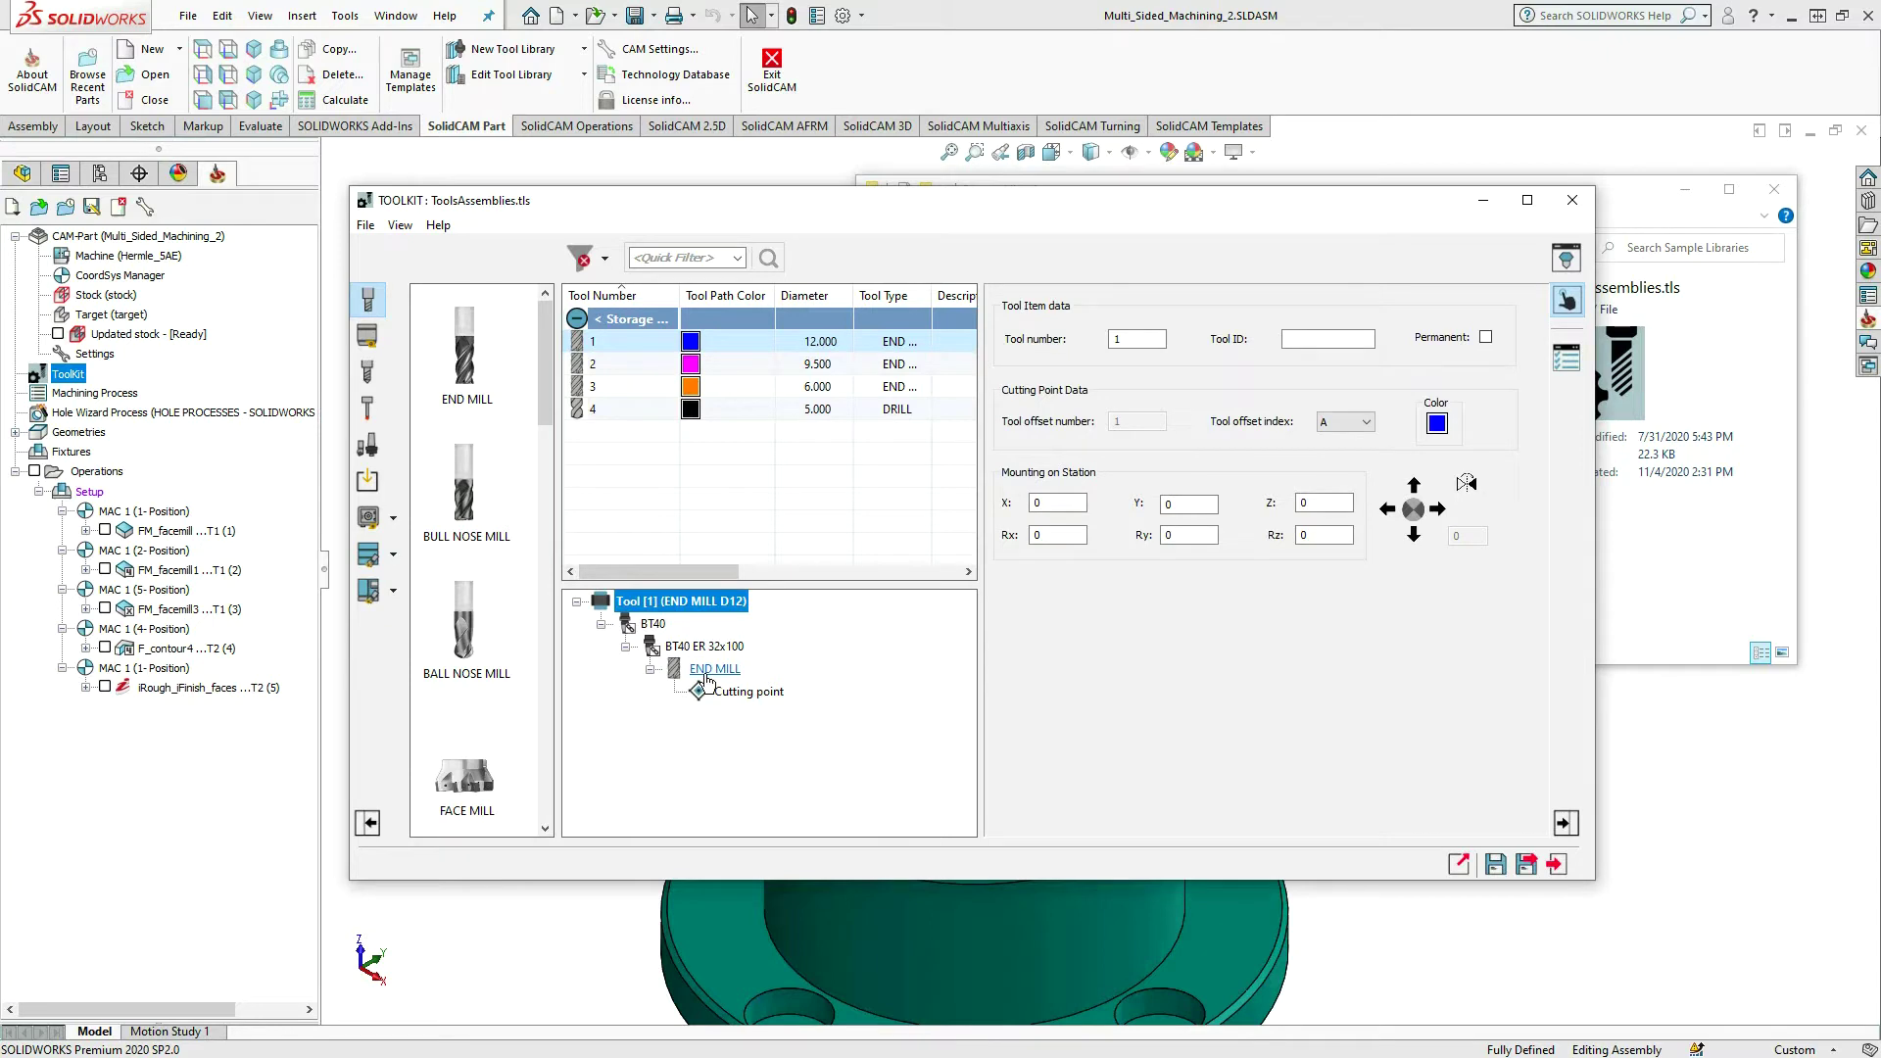
pyautogui.click(718, 673)
pyautogui.click(651, 626)
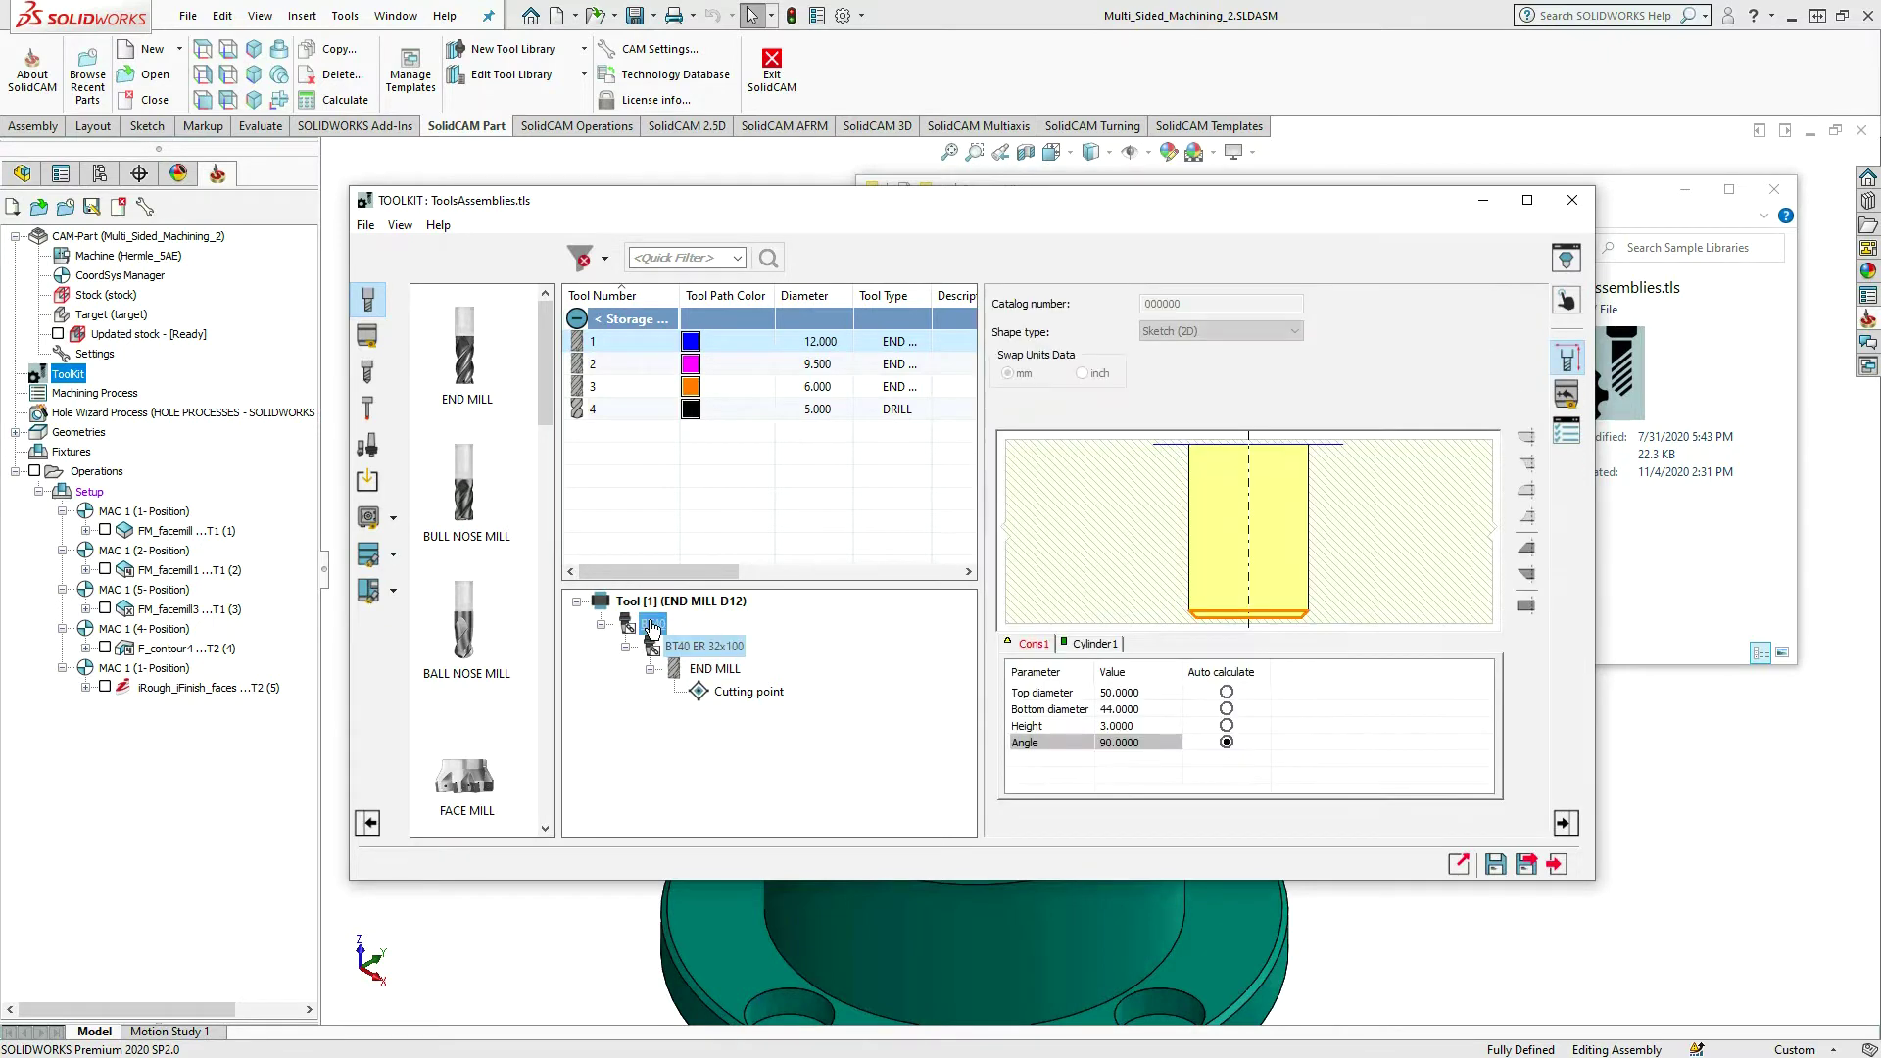
# - Preview the END MILL D12 assembly in the Tool Viewer and close the assemblies library
pyautogui.click(1565, 257)
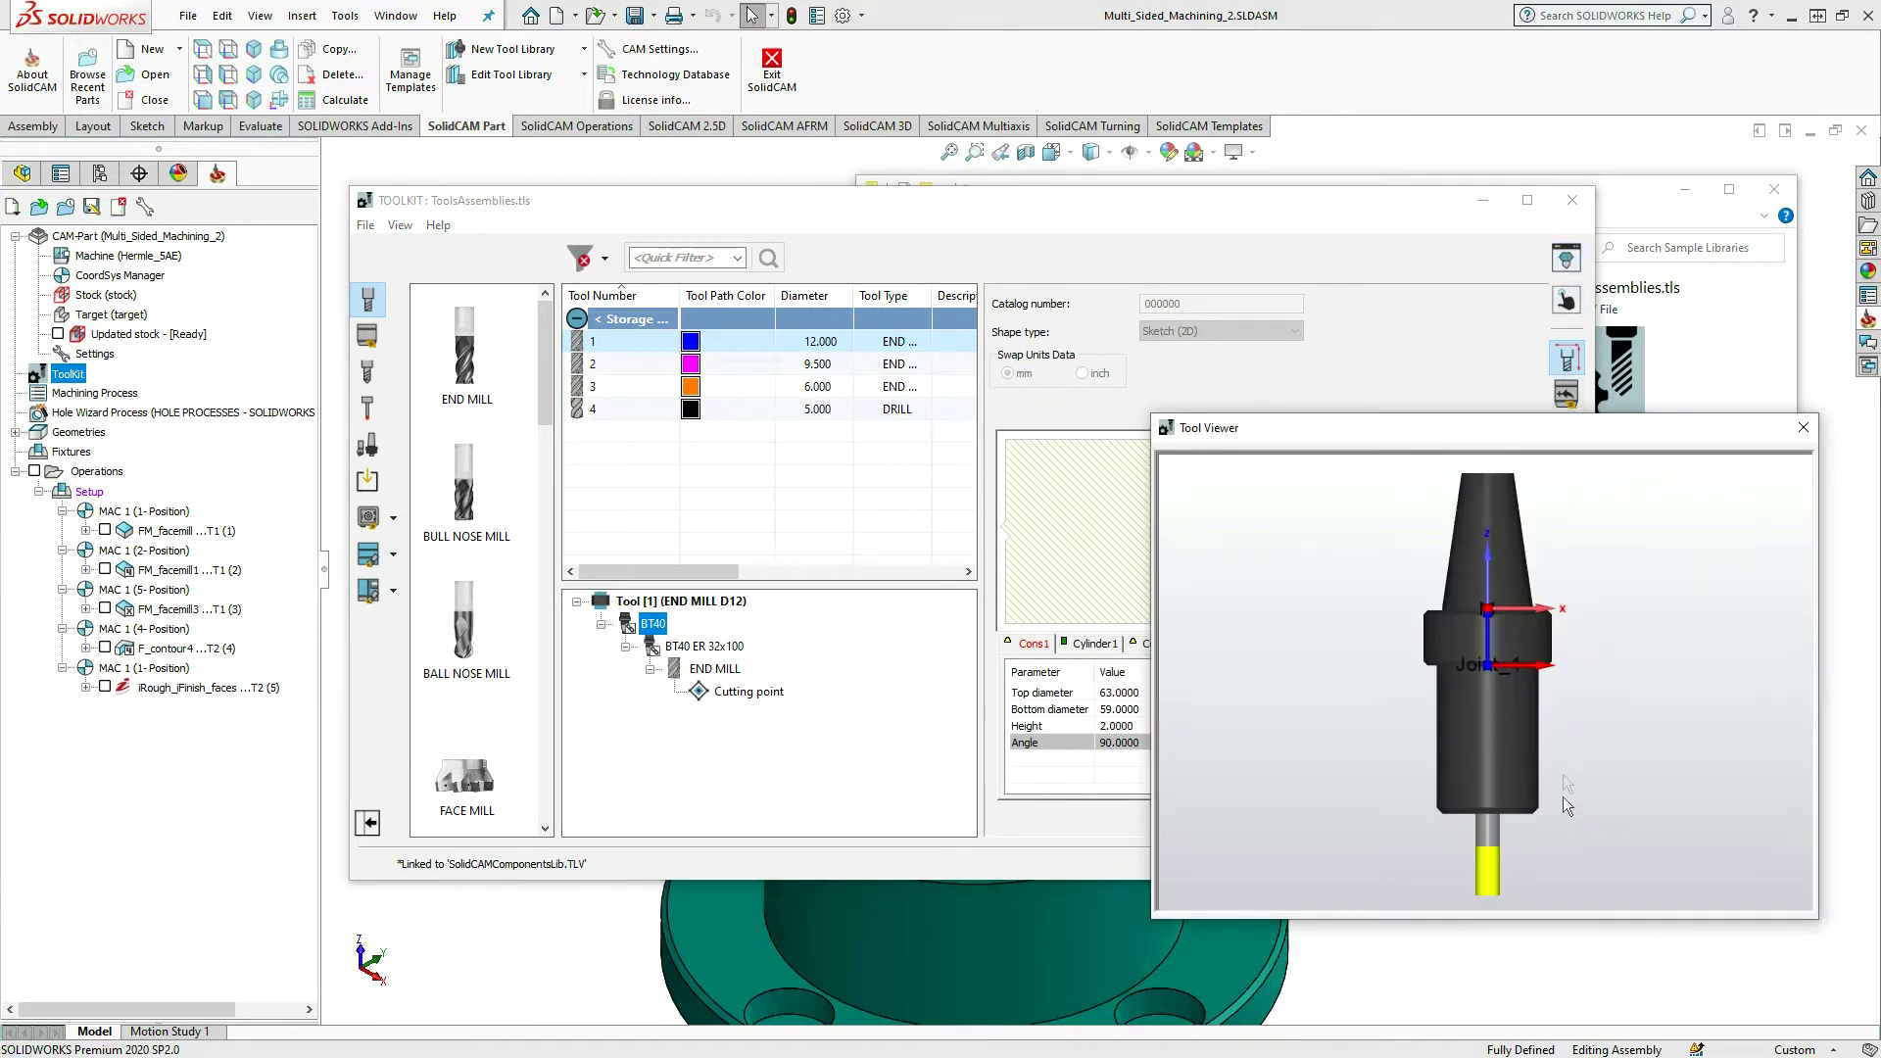
pyautogui.click(1566, 257)
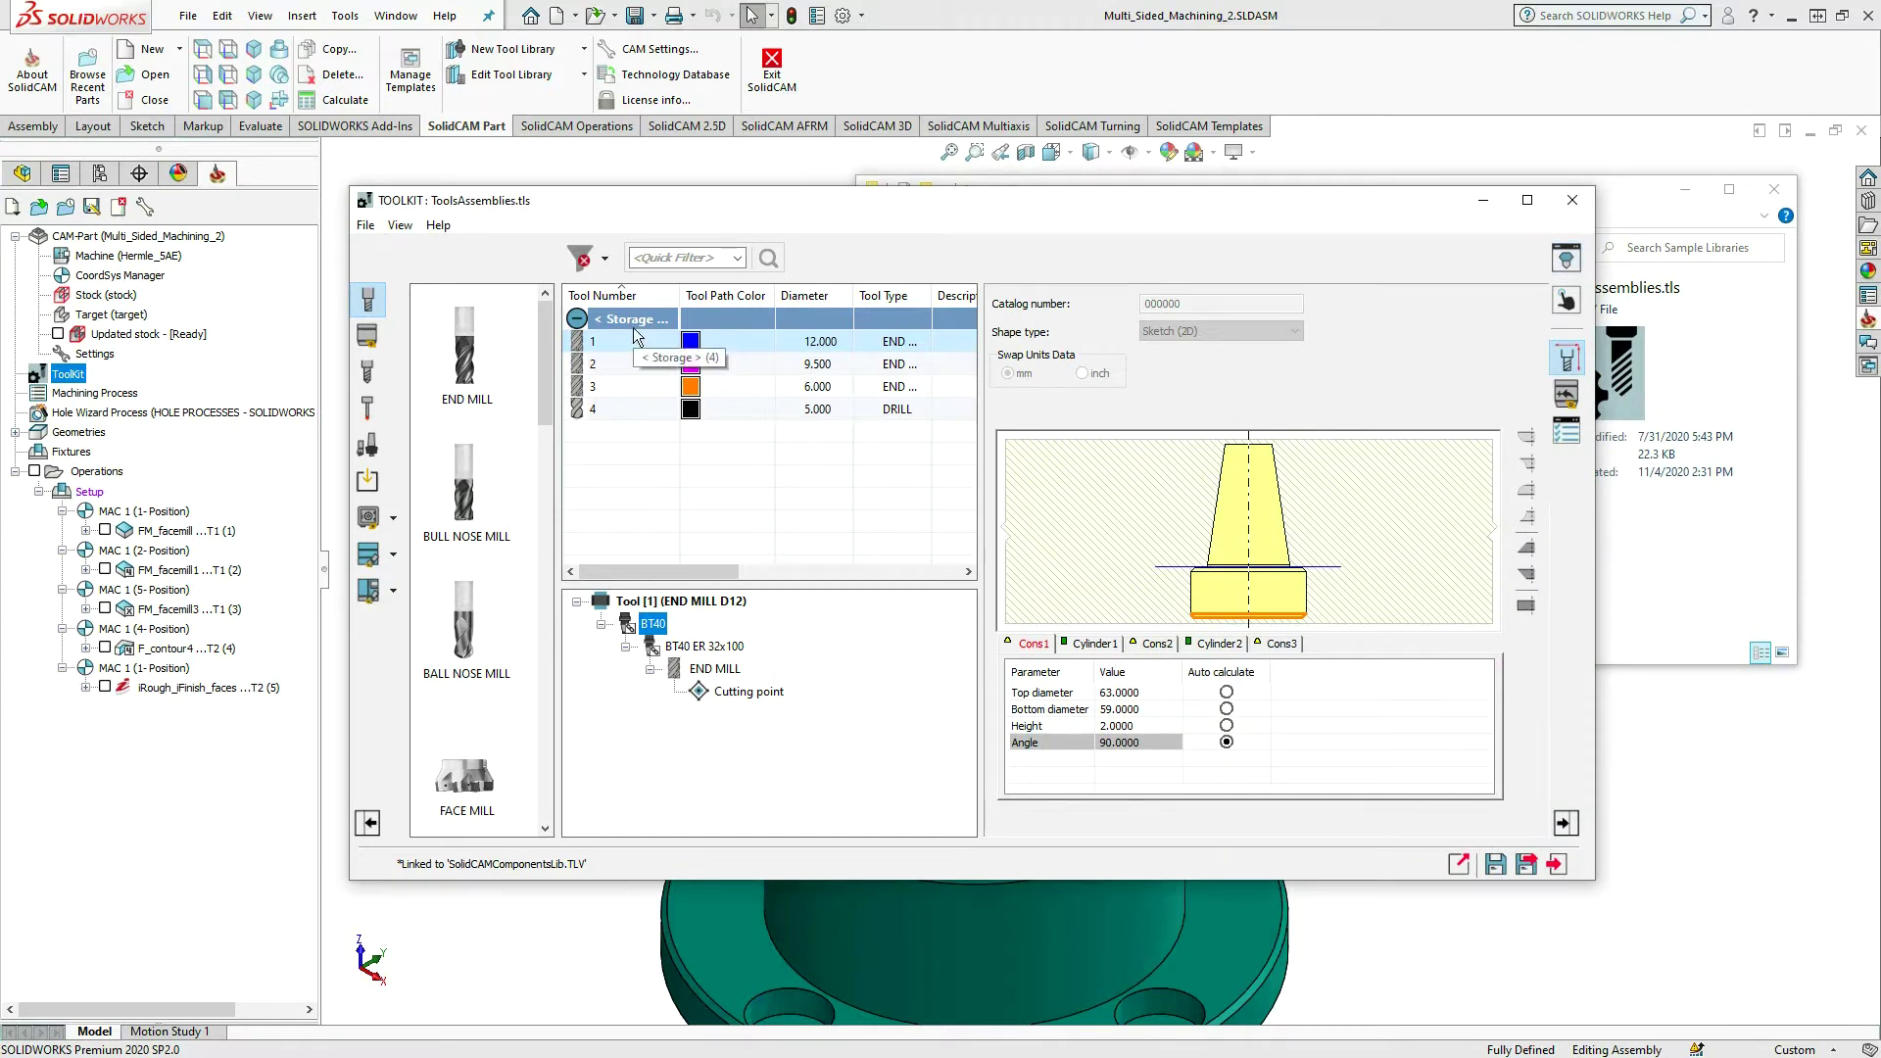
pyautogui.click(1573, 200)
# - Open the Hermle_SAE.TLM machine setup library and switch it to the magazine and station tree view
pyautogui.click(924, 312)
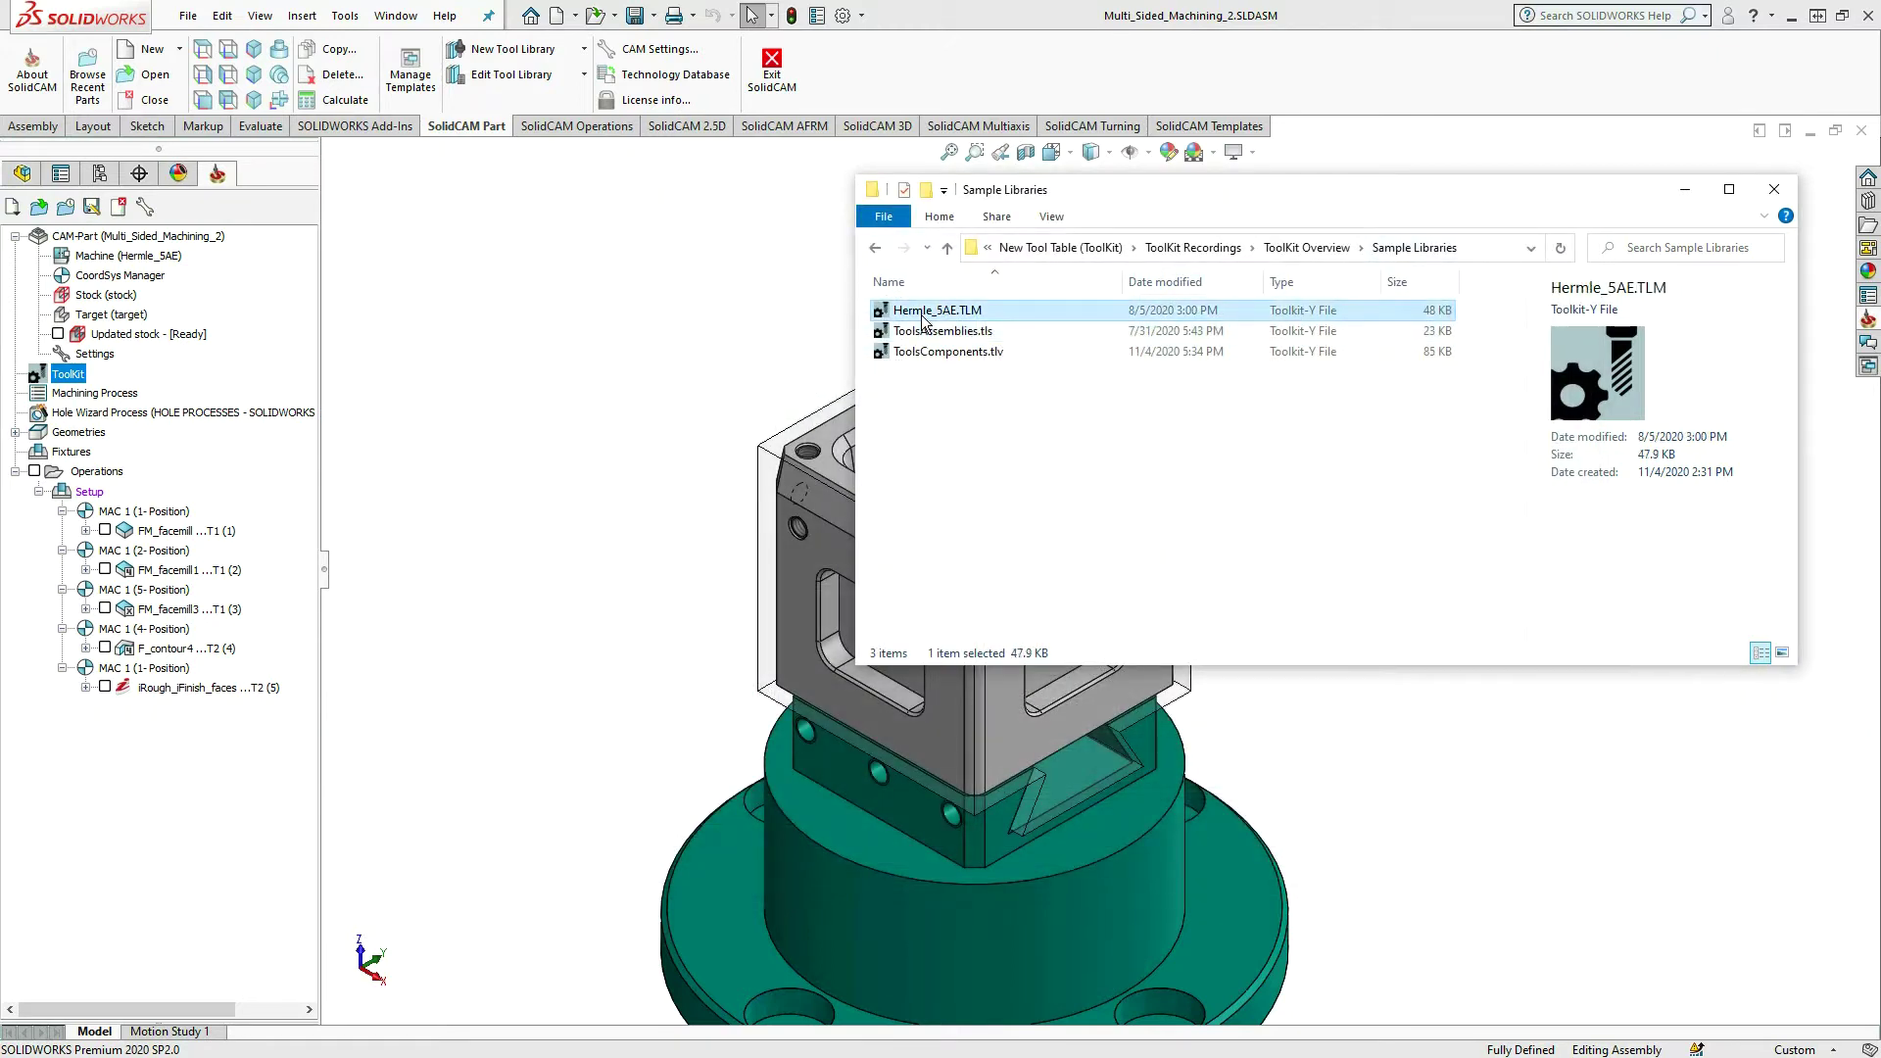
pyautogui.doubleClick(923, 314)
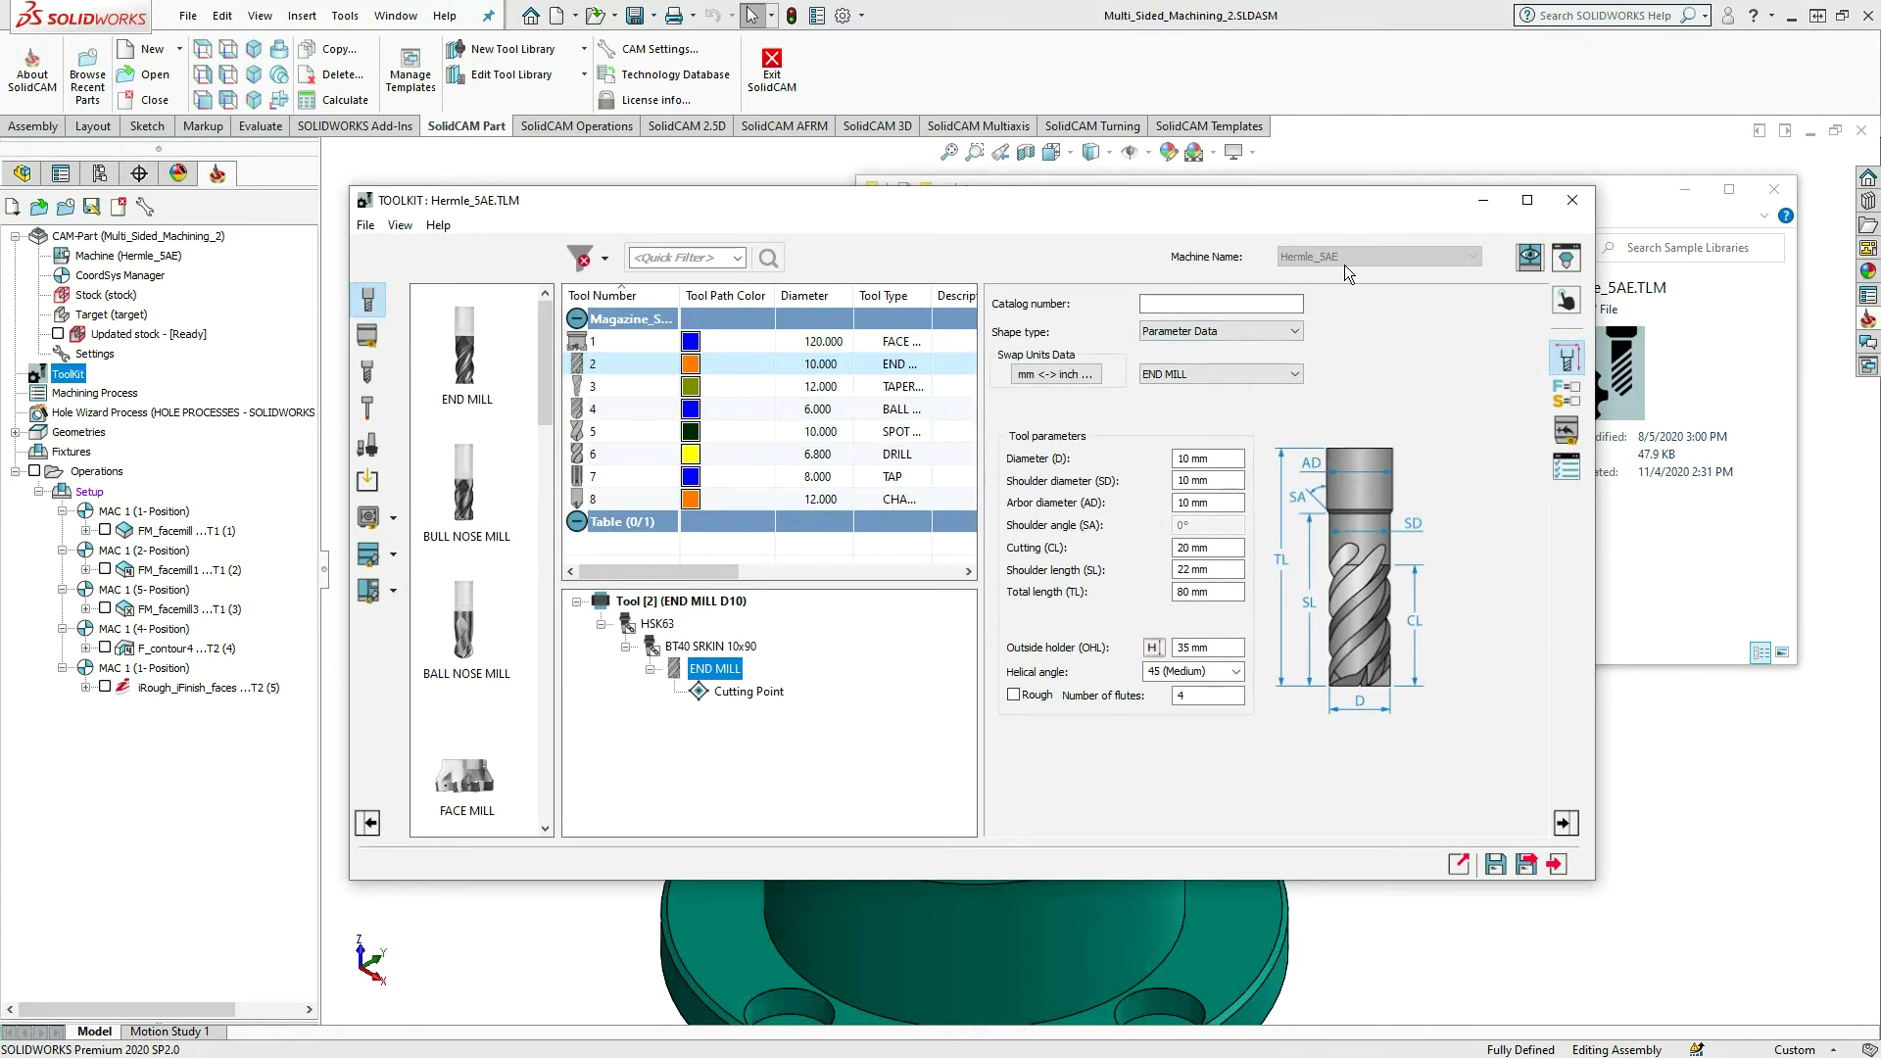
pyautogui.click(399, 226)
pyautogui.click(404, 265)
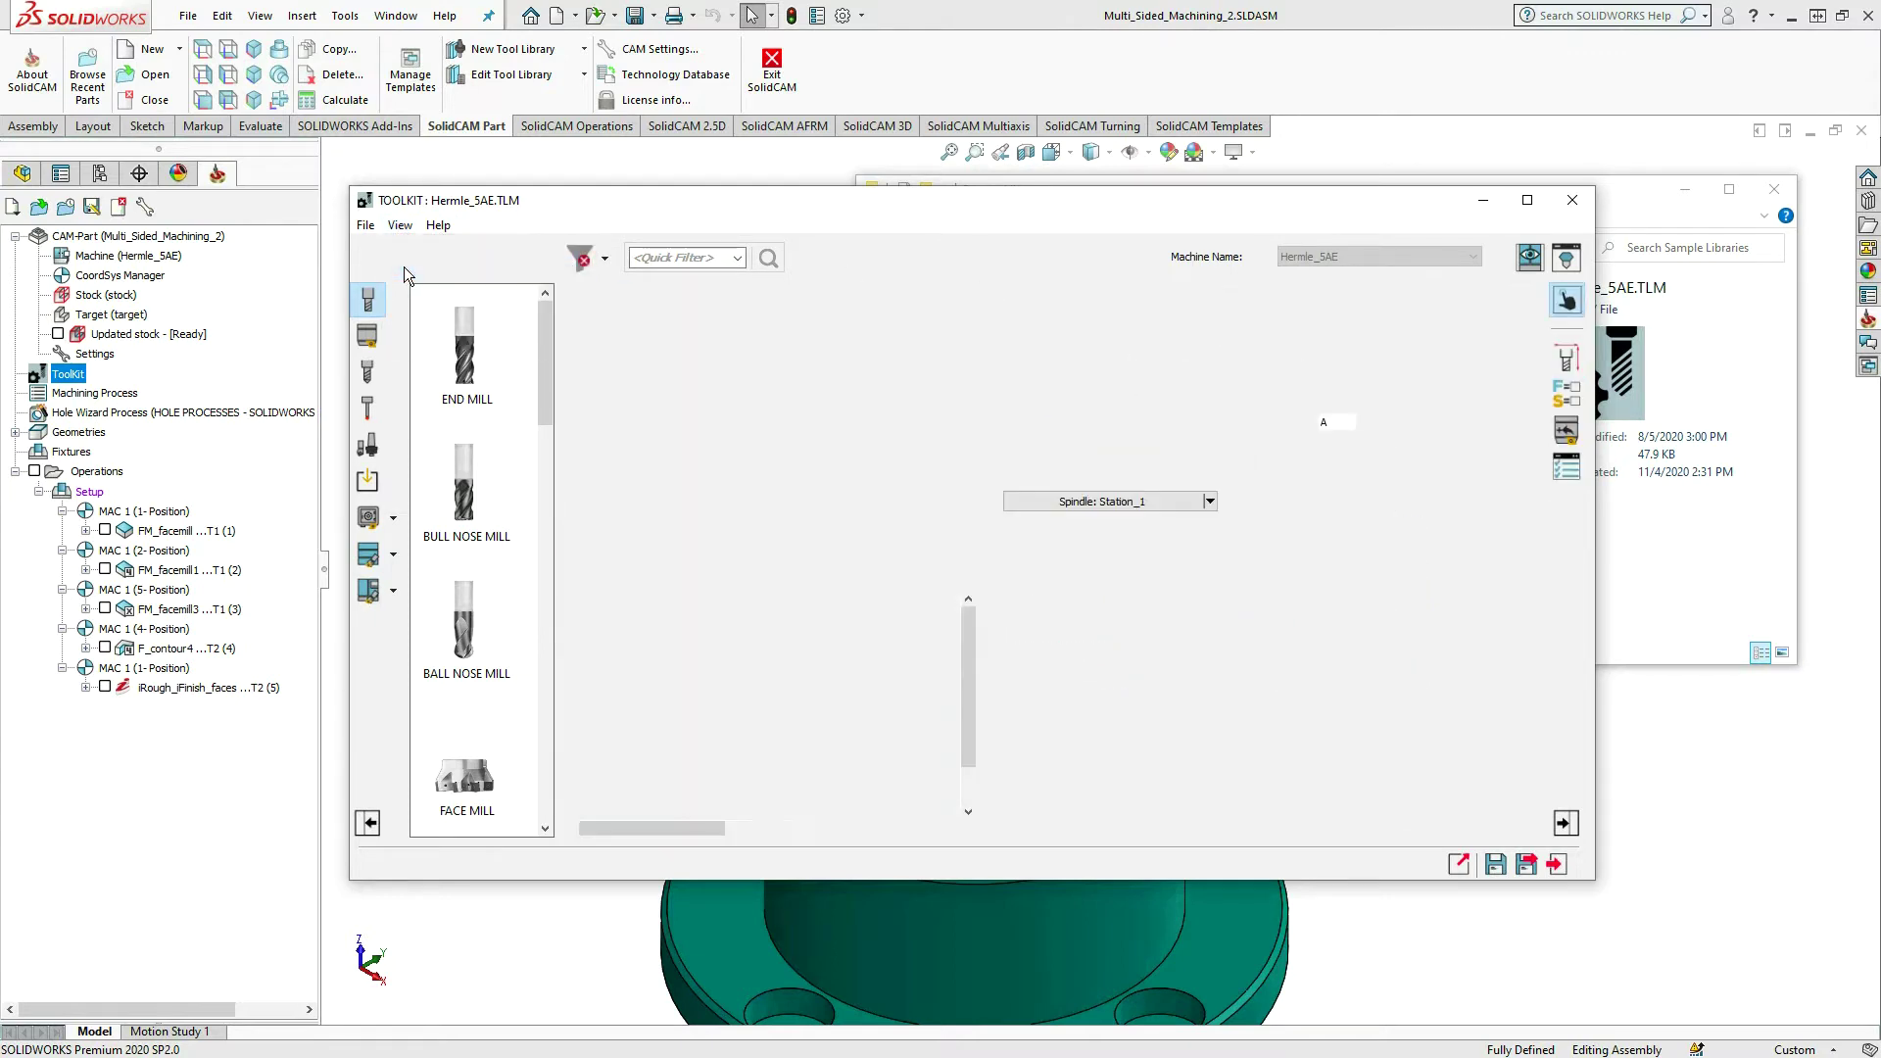
# - Examine Magazine_Spindle, the Spindle's Station_1 and its mounted END MILL D10 tool in the machine tree
pyautogui.moveTo(964, 461); pyautogui.dragTo(968, 318)
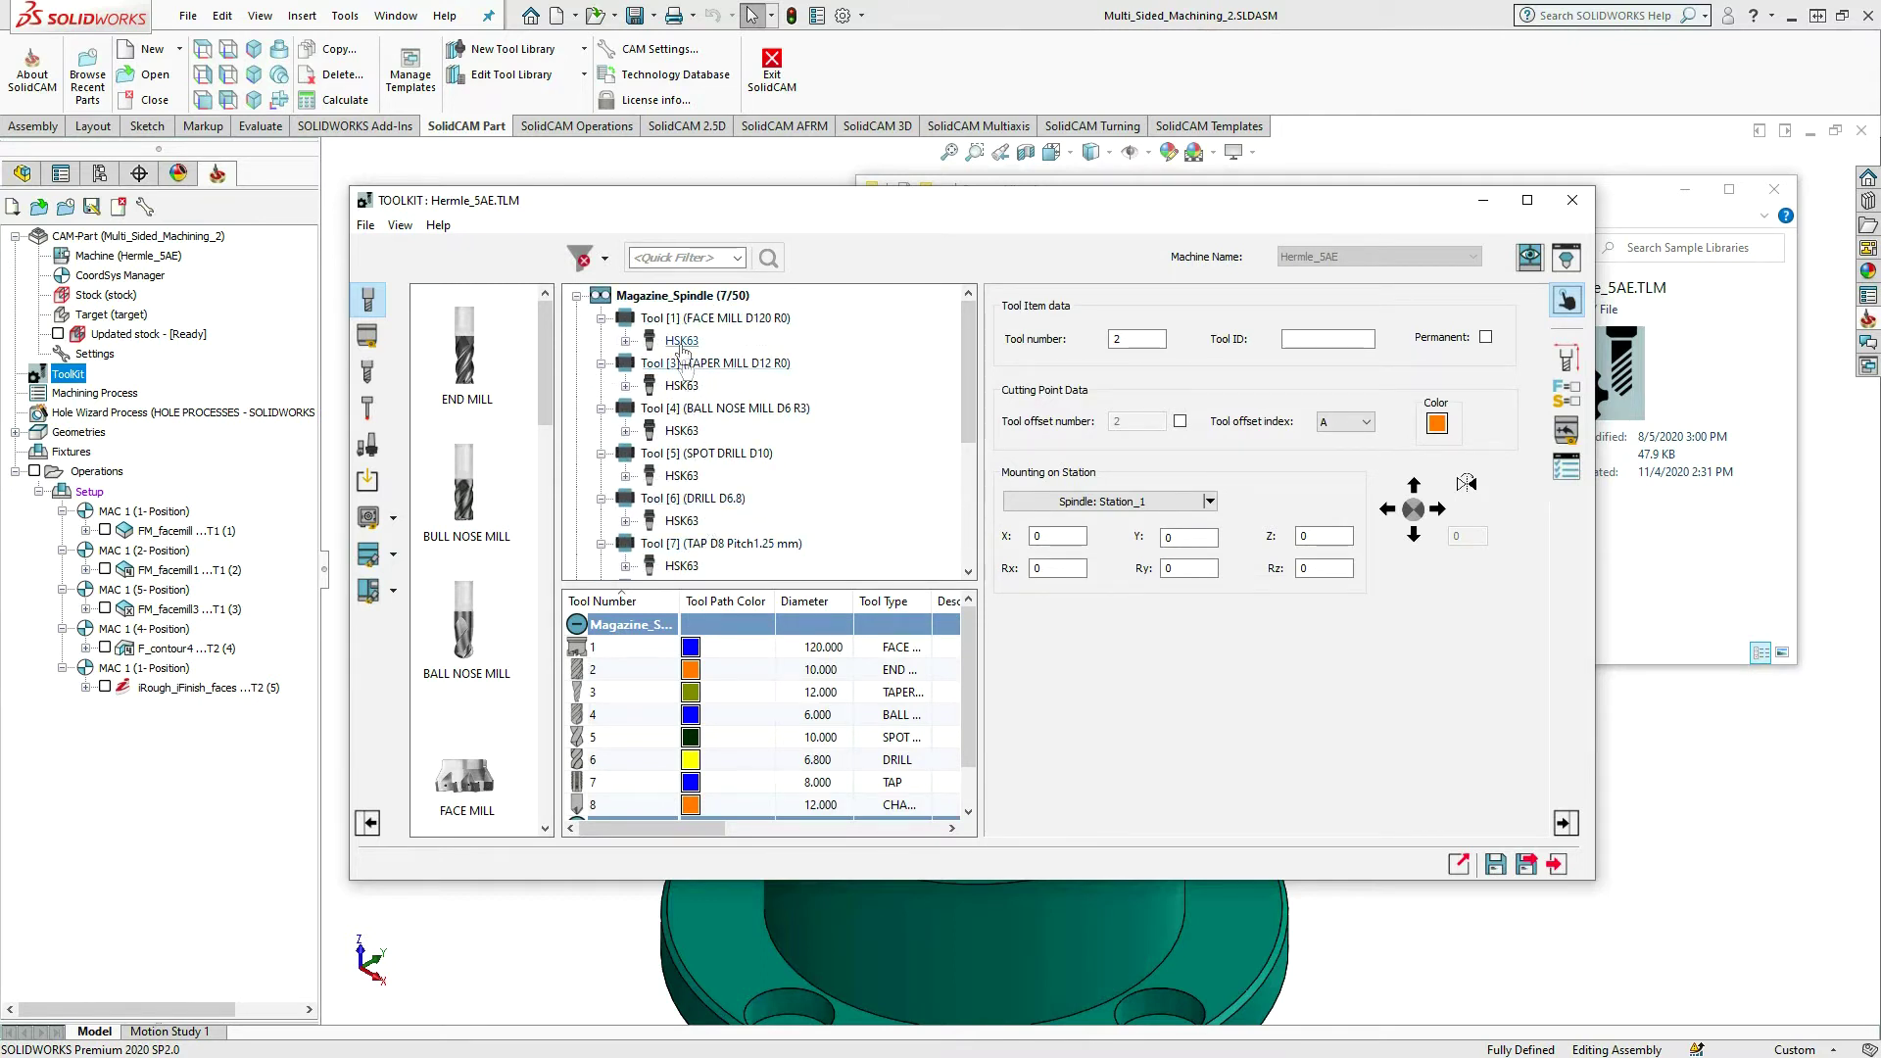
pyautogui.click(683, 295)
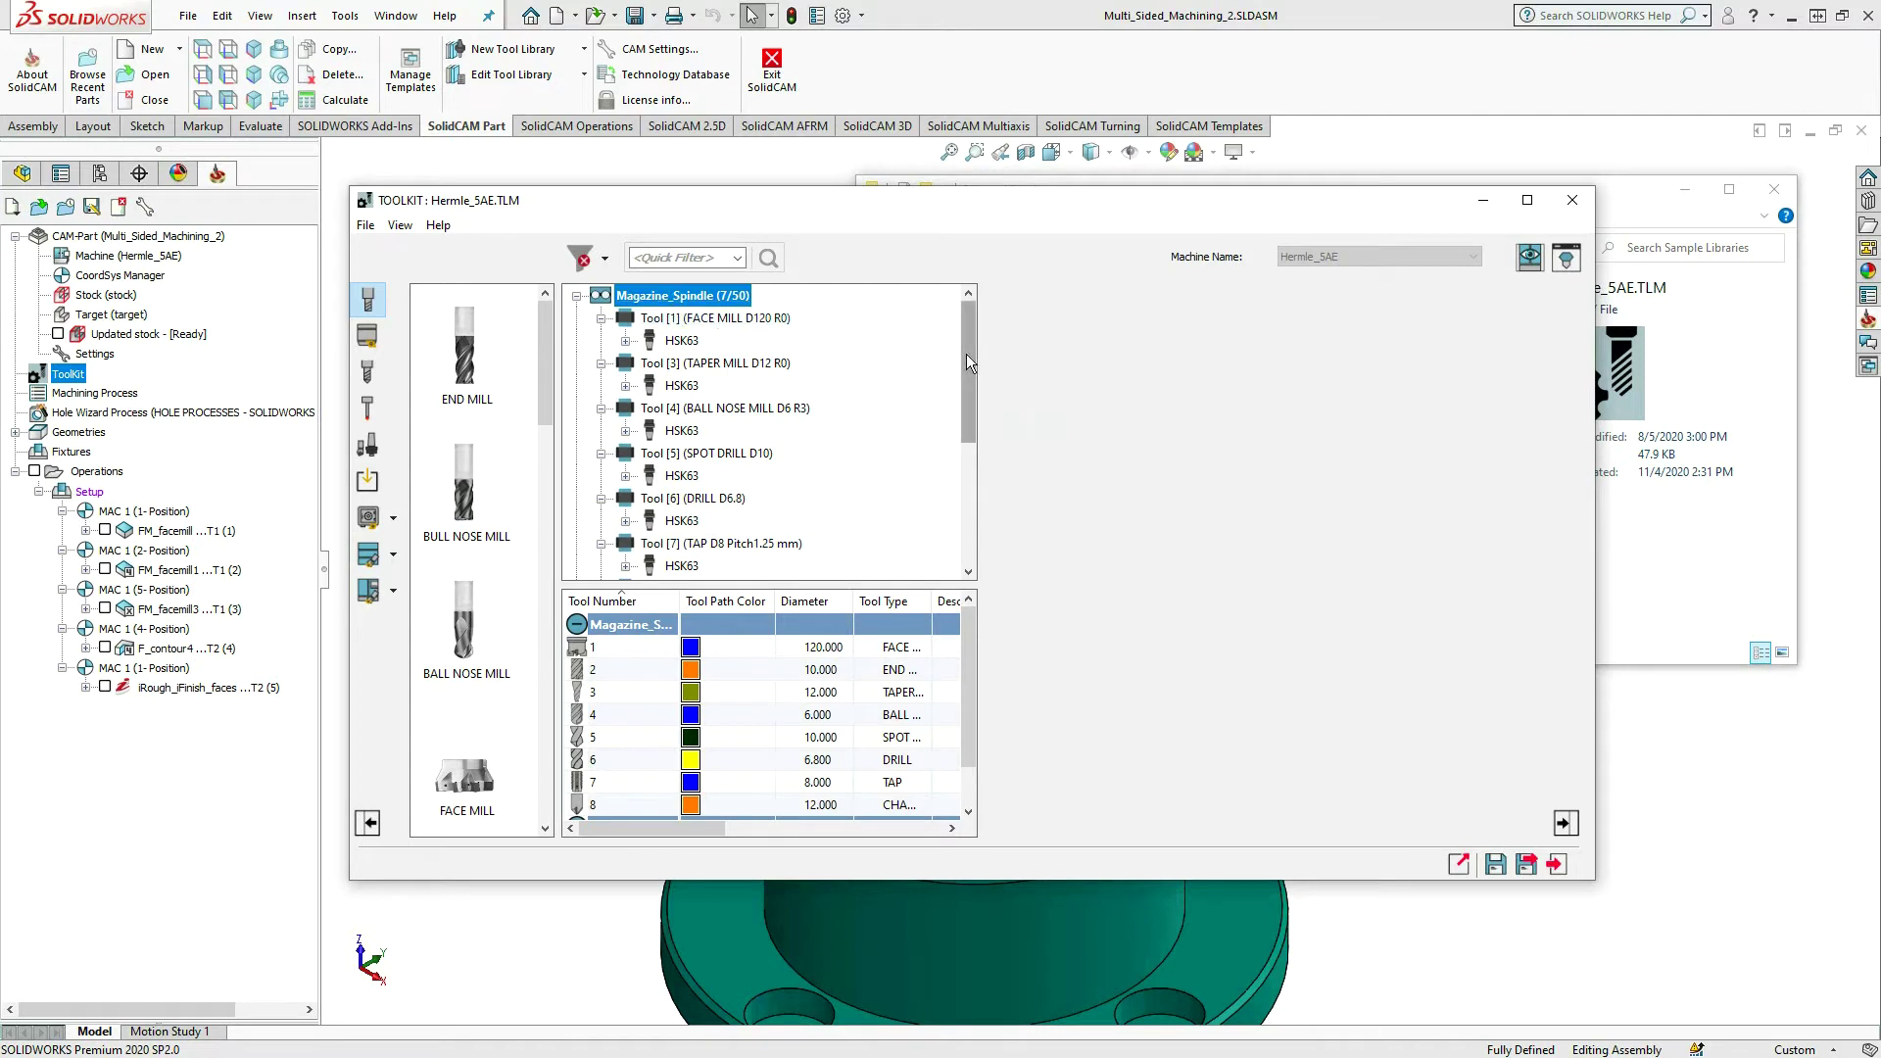
pyautogui.moveTo(966, 355); pyautogui.dragTo(964, 478)
pyautogui.click(659, 408)
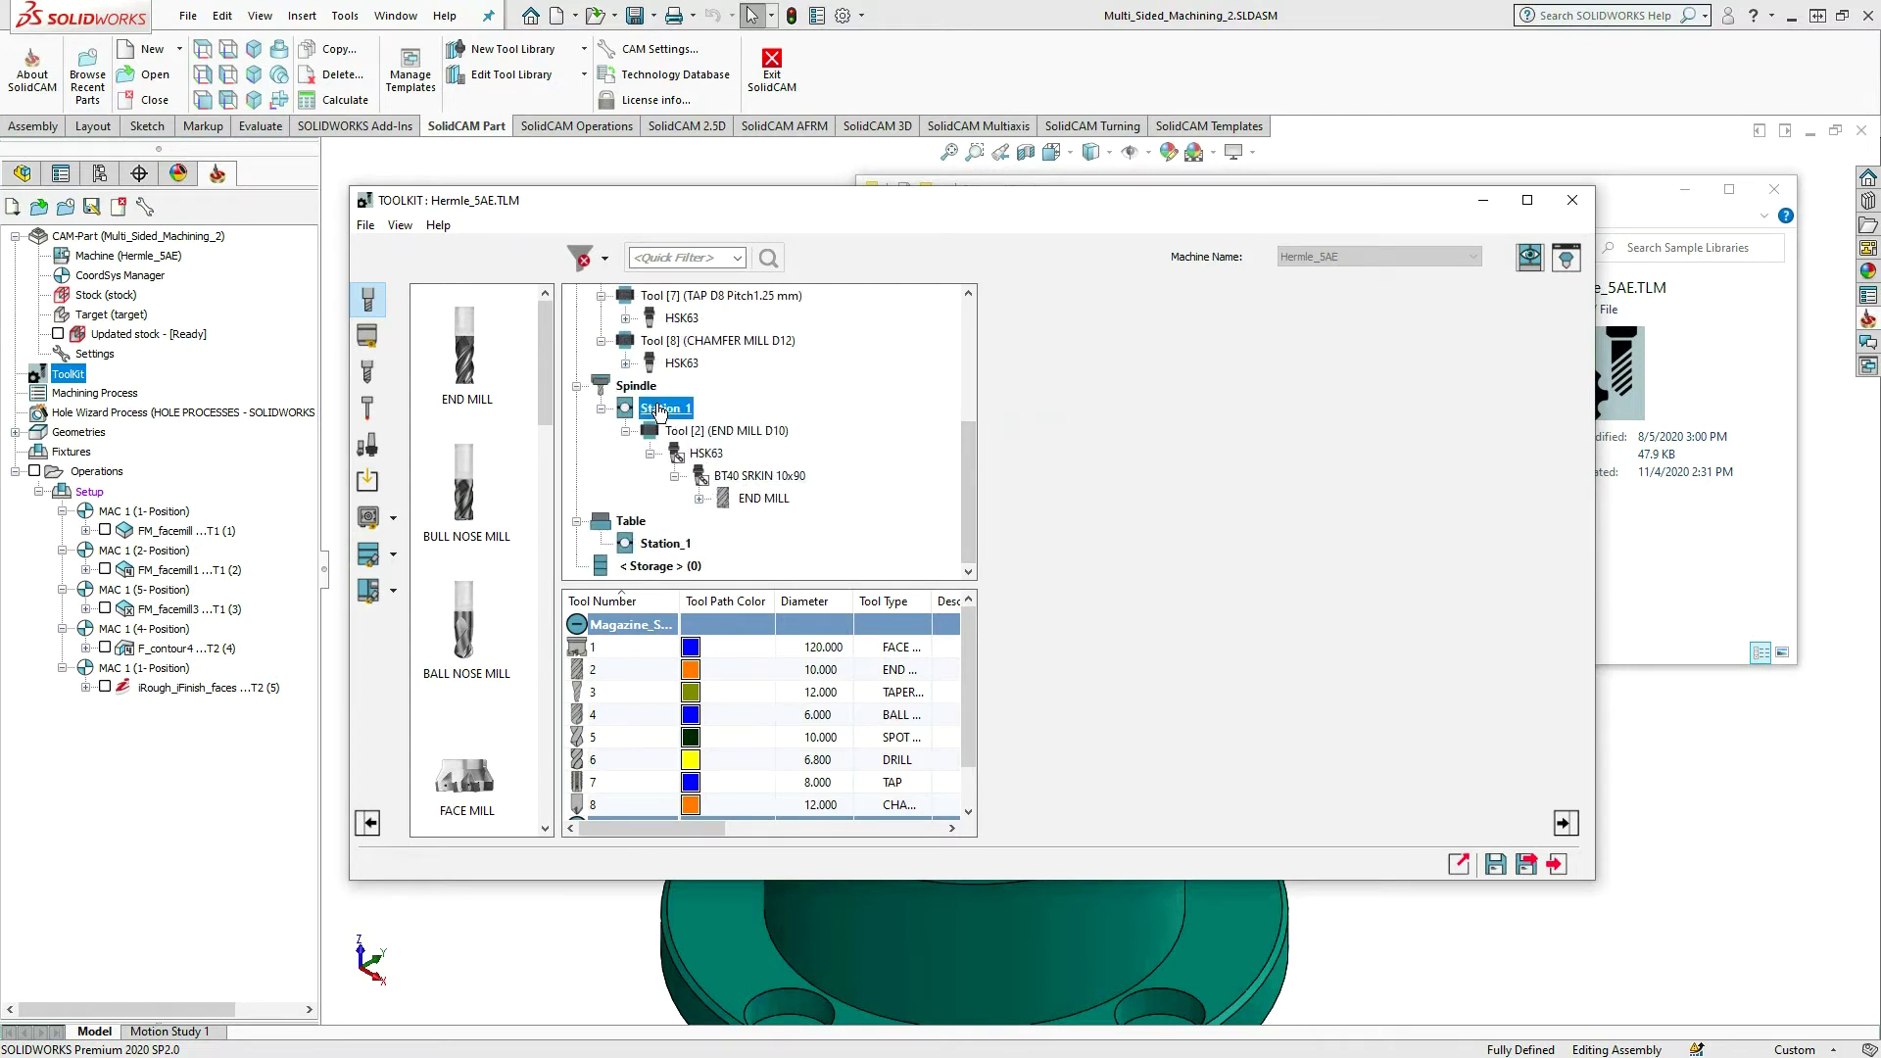
pyautogui.click(730, 431)
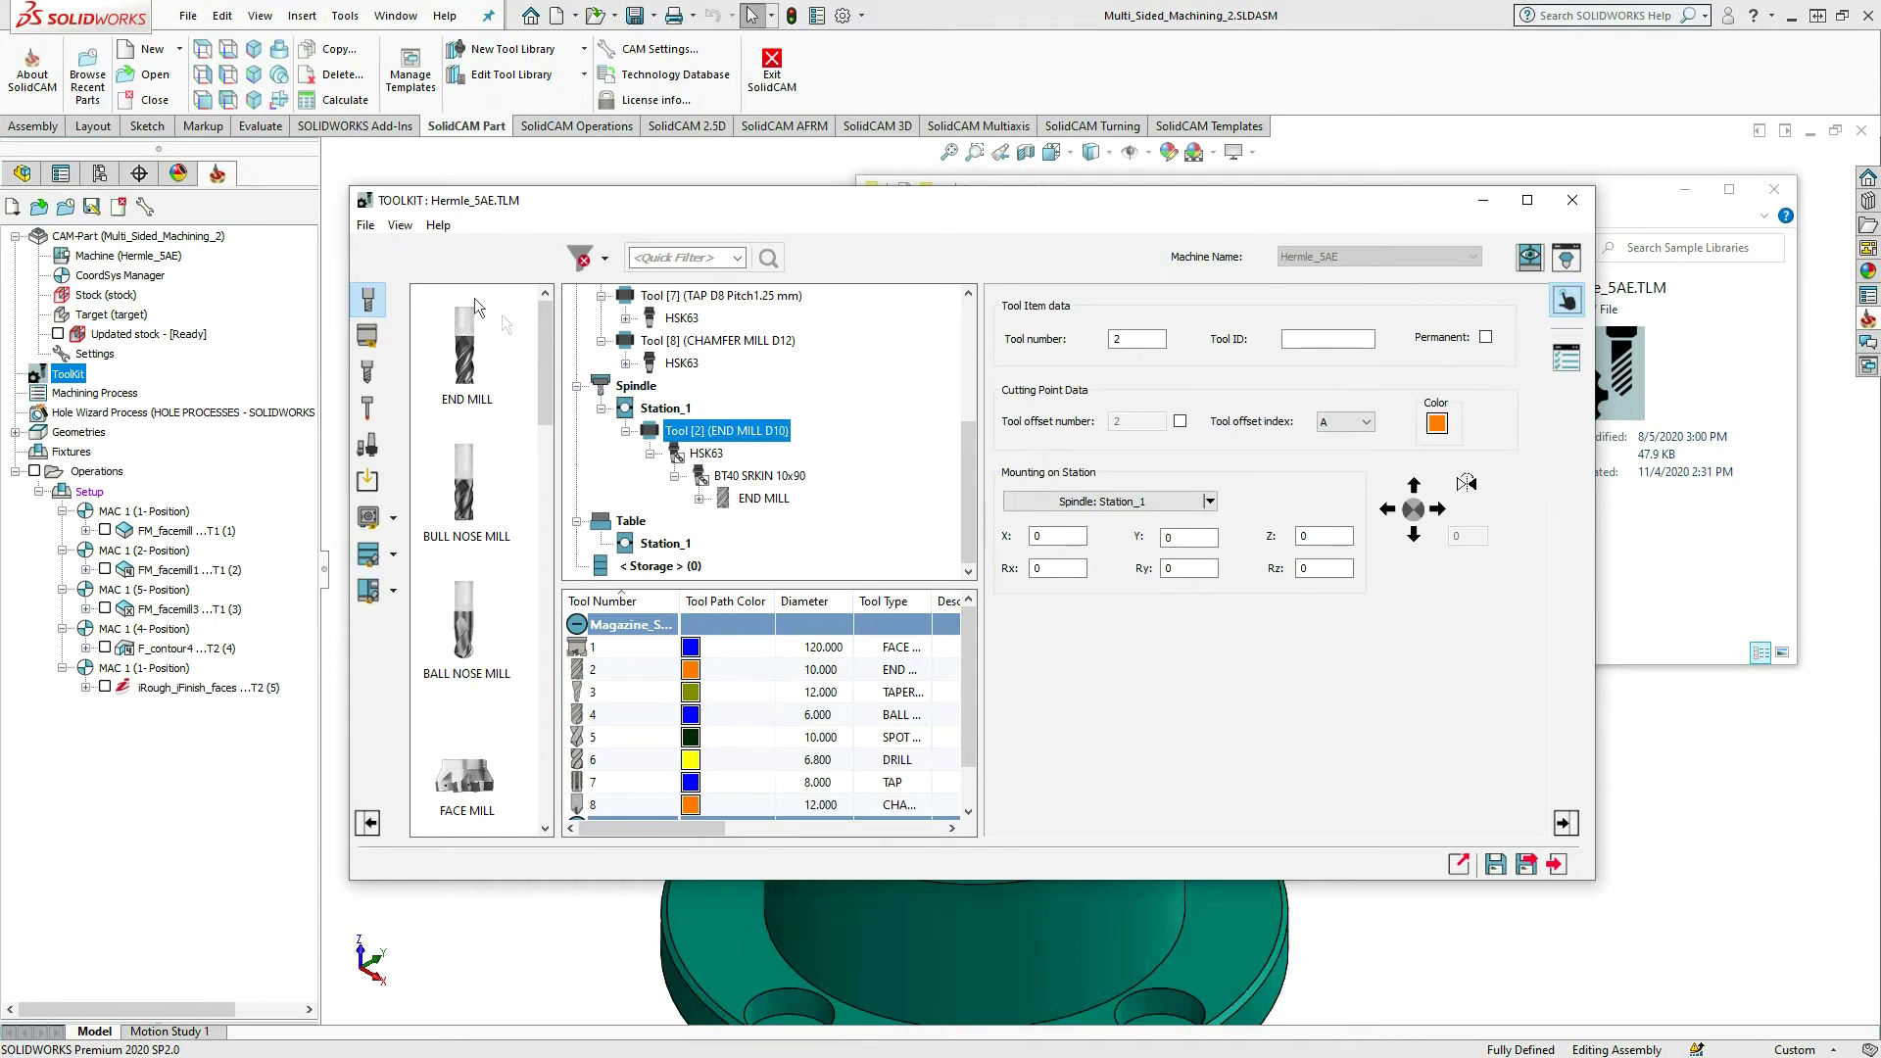
# - Switch back to the tool table view, then close Hermle_SAE.TLM and put the Sample Libraries window away
pyautogui.click(401, 225)
pyautogui.click(396, 267)
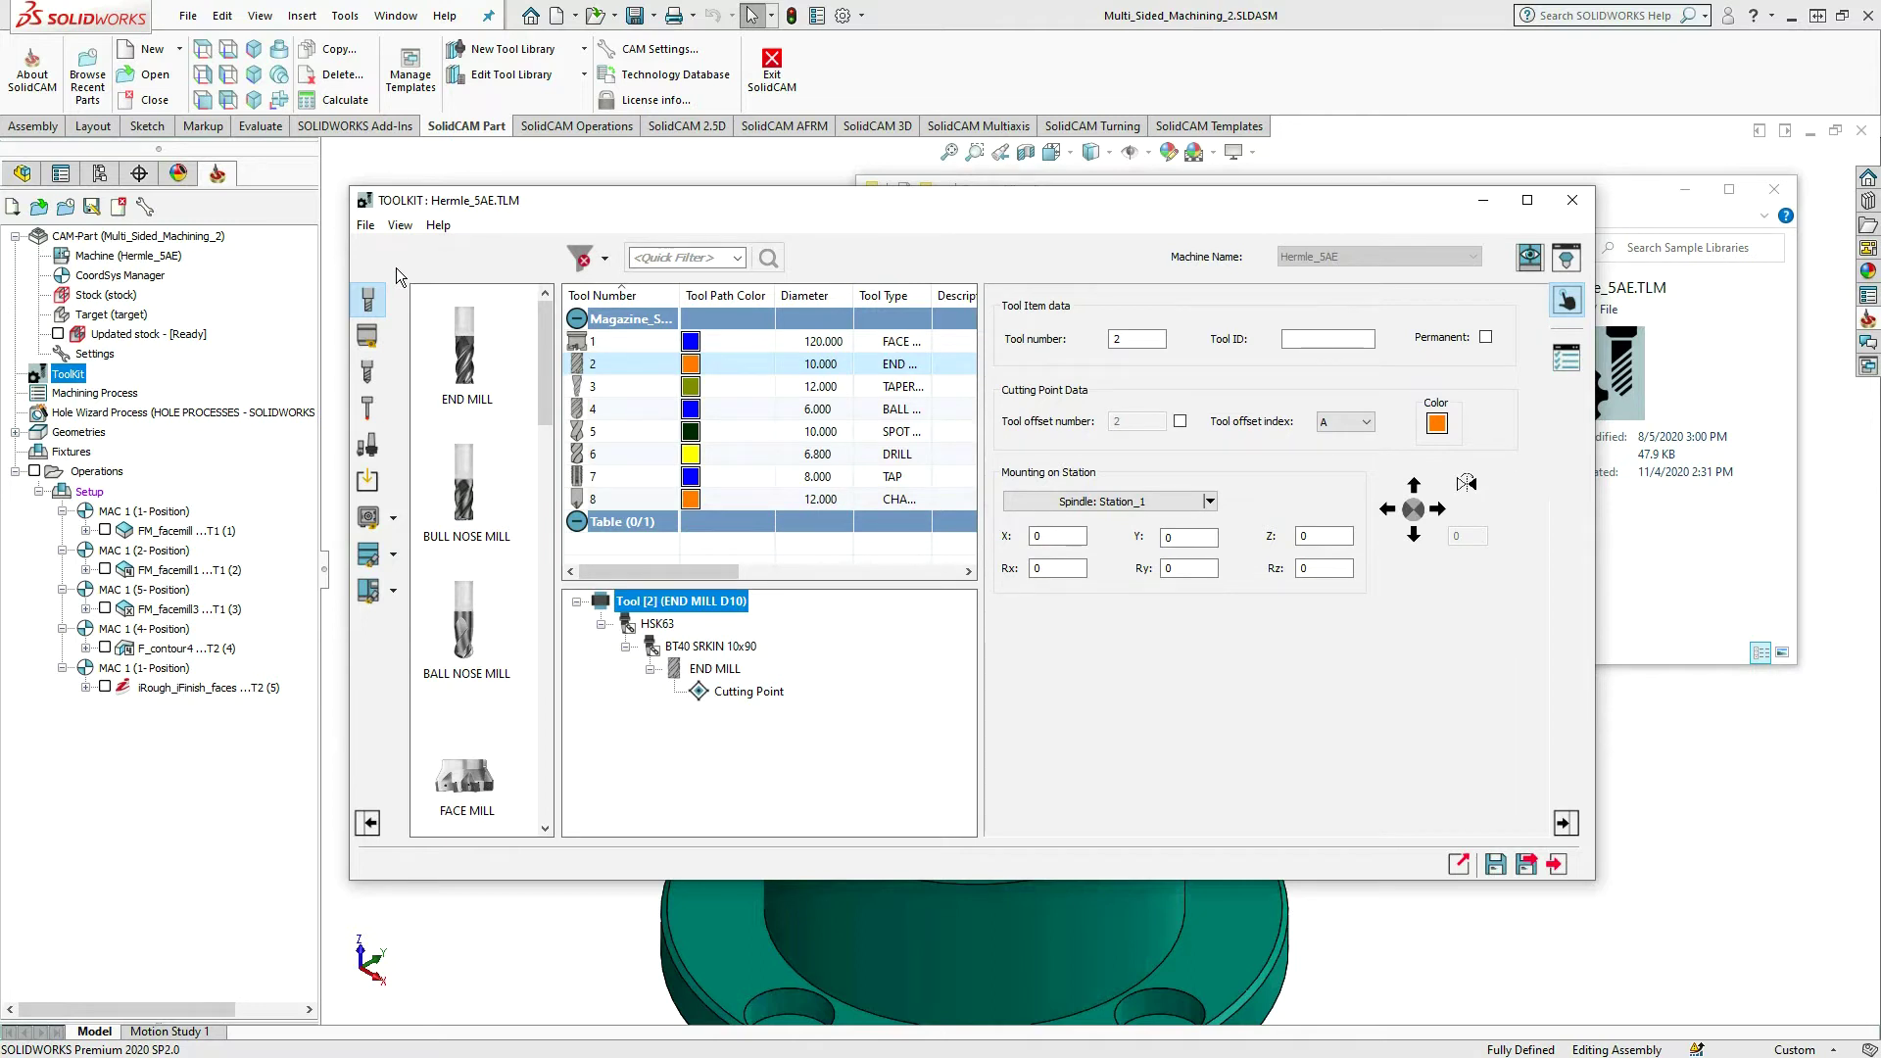
pyautogui.click(1573, 202)
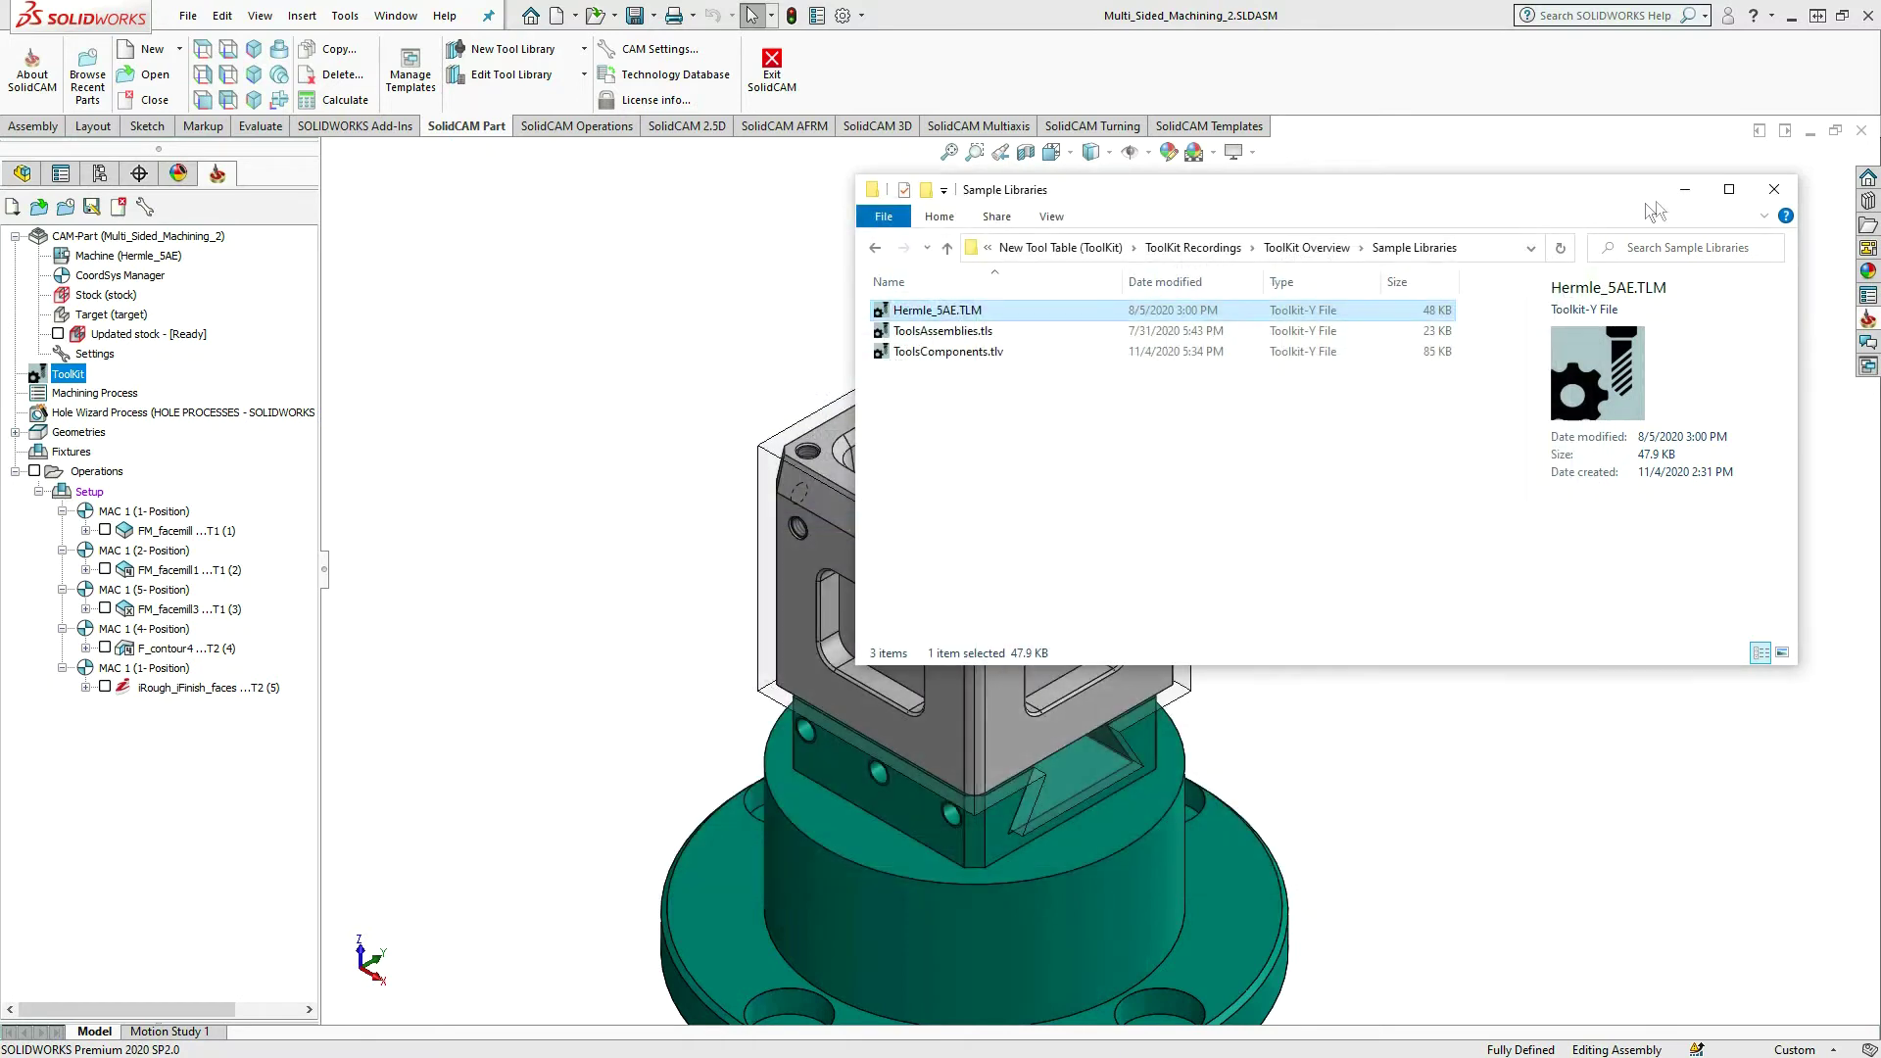
pyautogui.click(1684, 191)
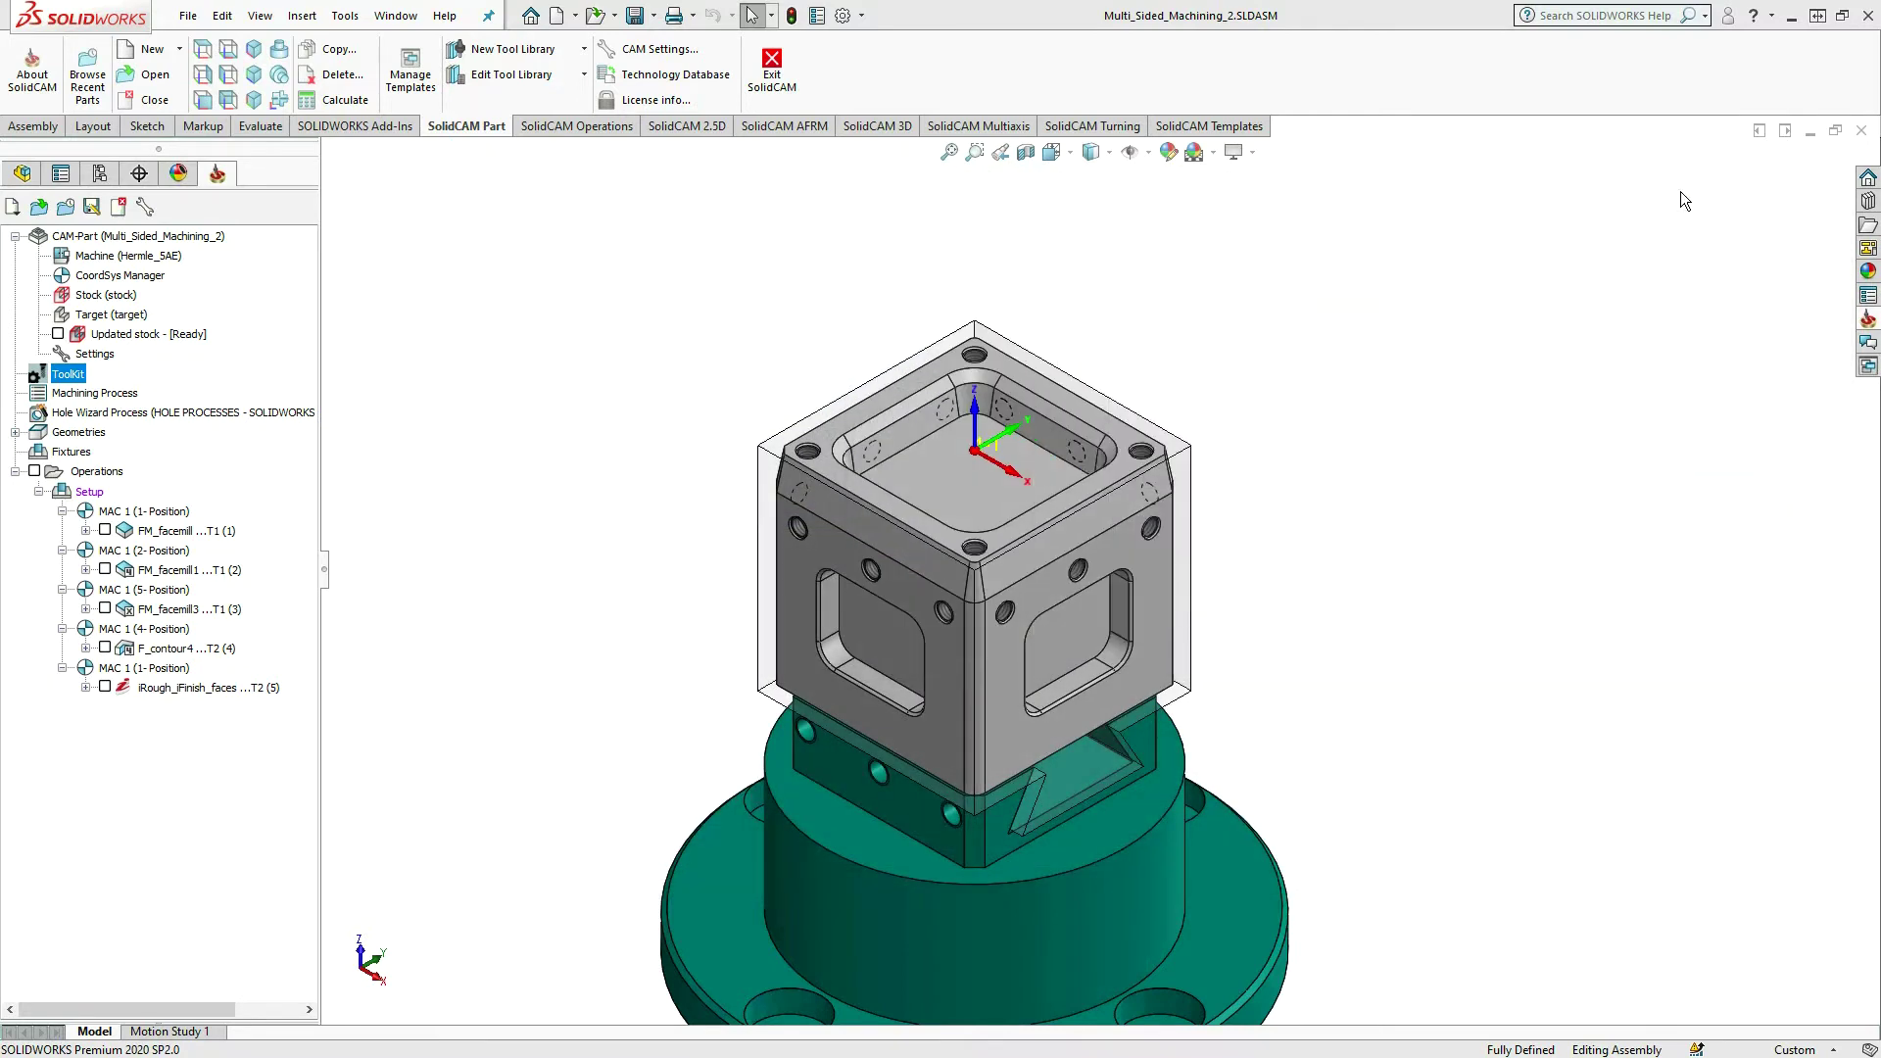
# - Look at the Edit Tool Library choices and the New Tool Library choices of SolidCAM's Tool Library Manager
pyautogui.click(525, 78)
pyautogui.click(526, 83)
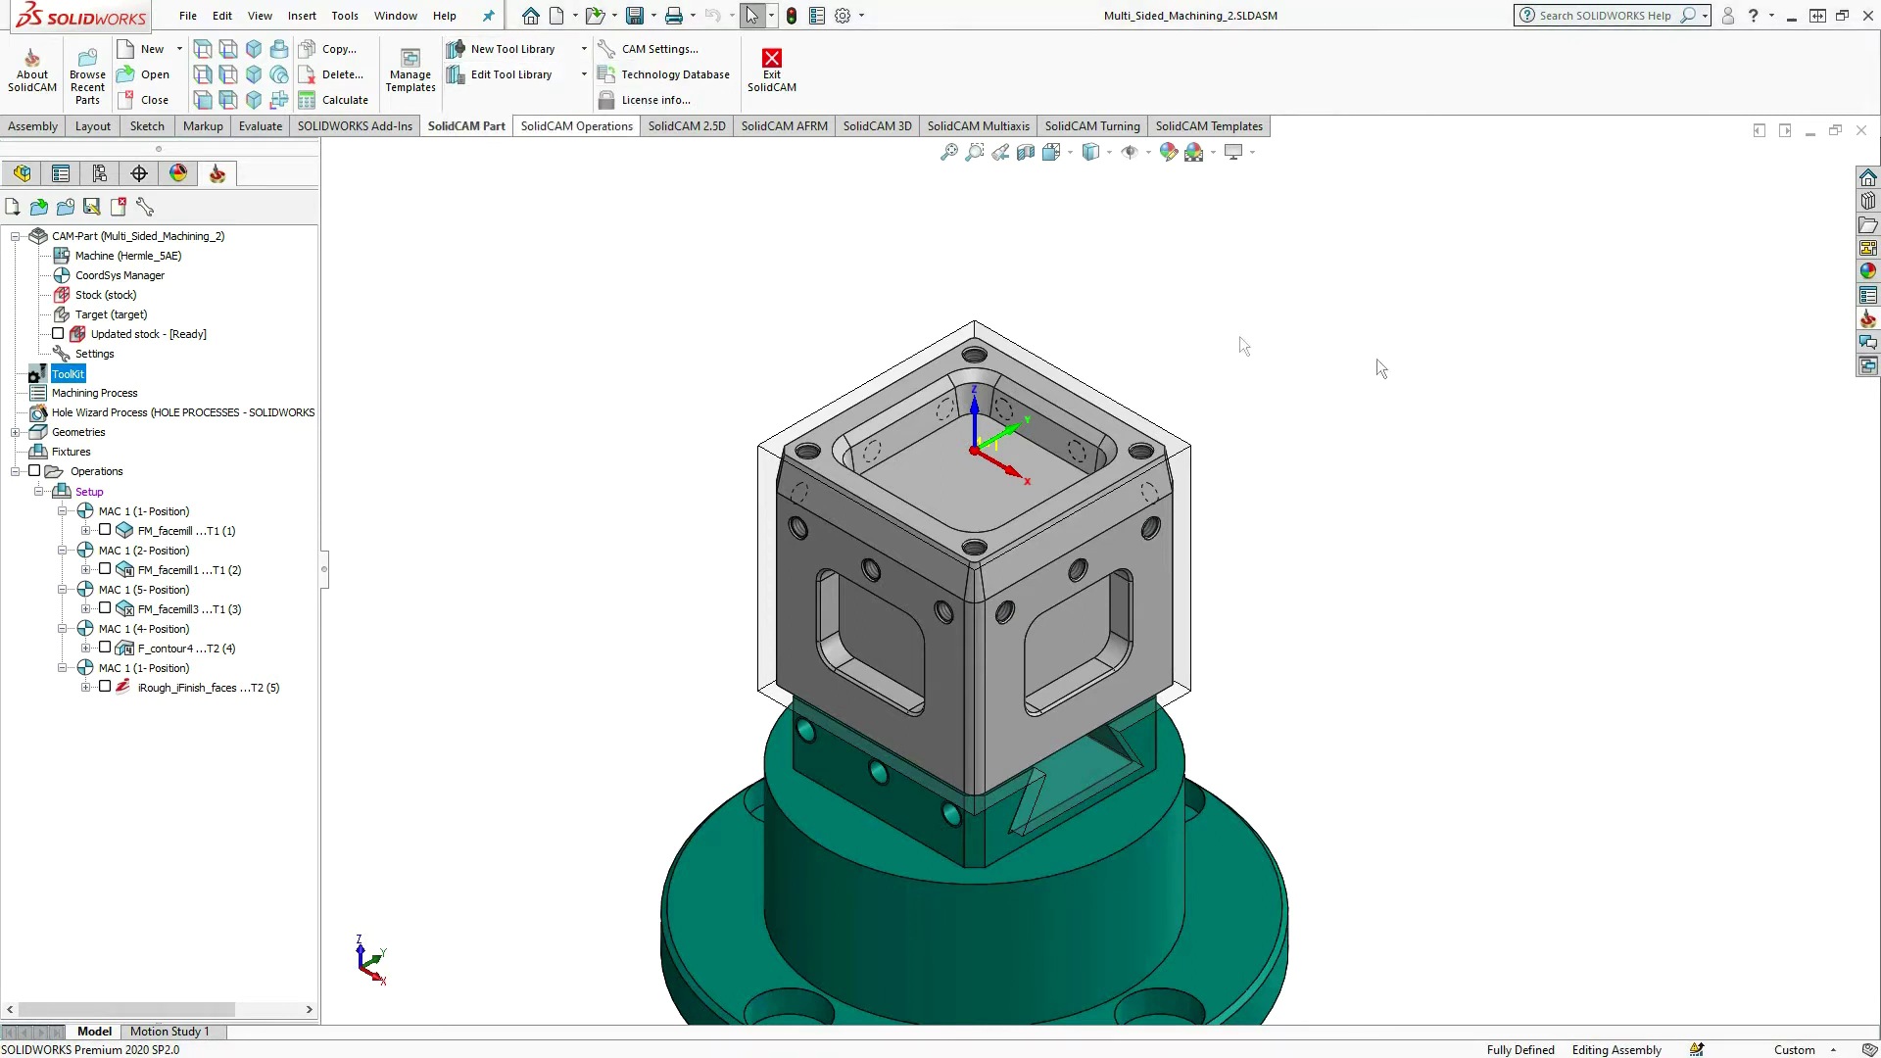
pyautogui.click(1867, 321)
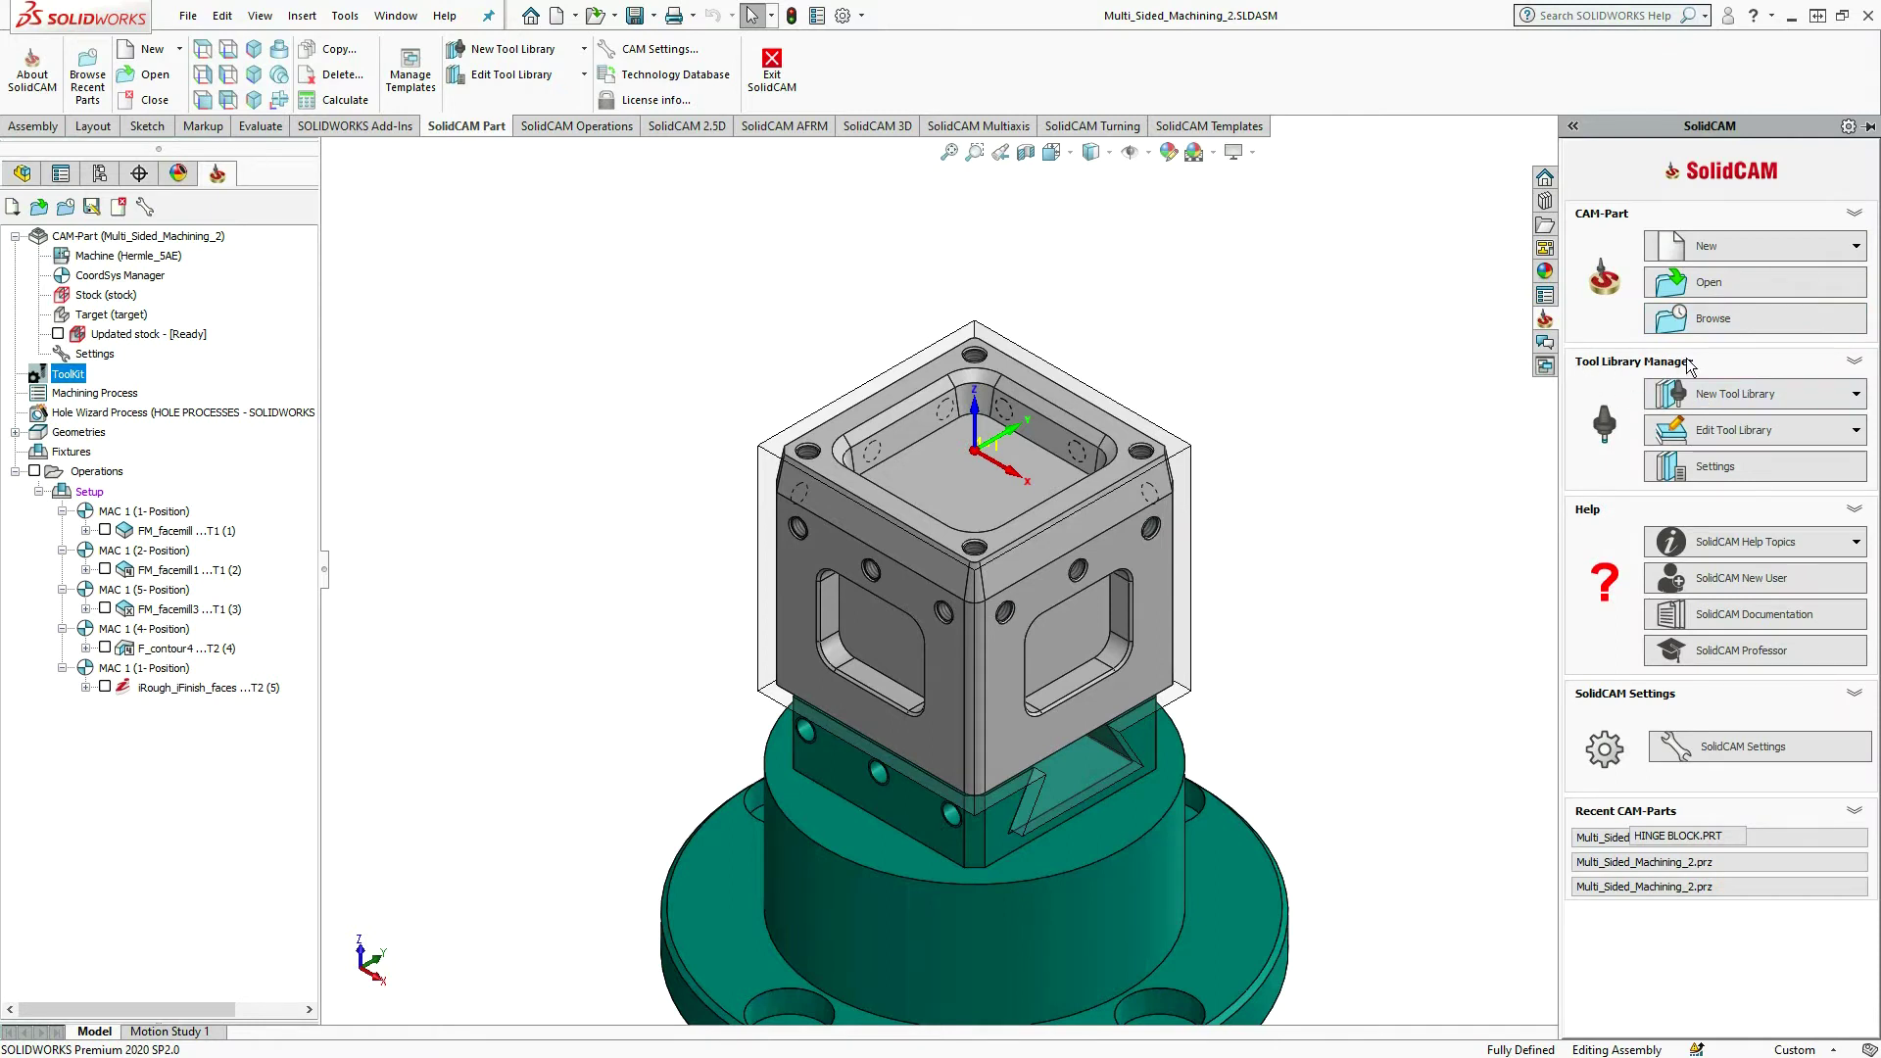
pyautogui.click(1691, 395)
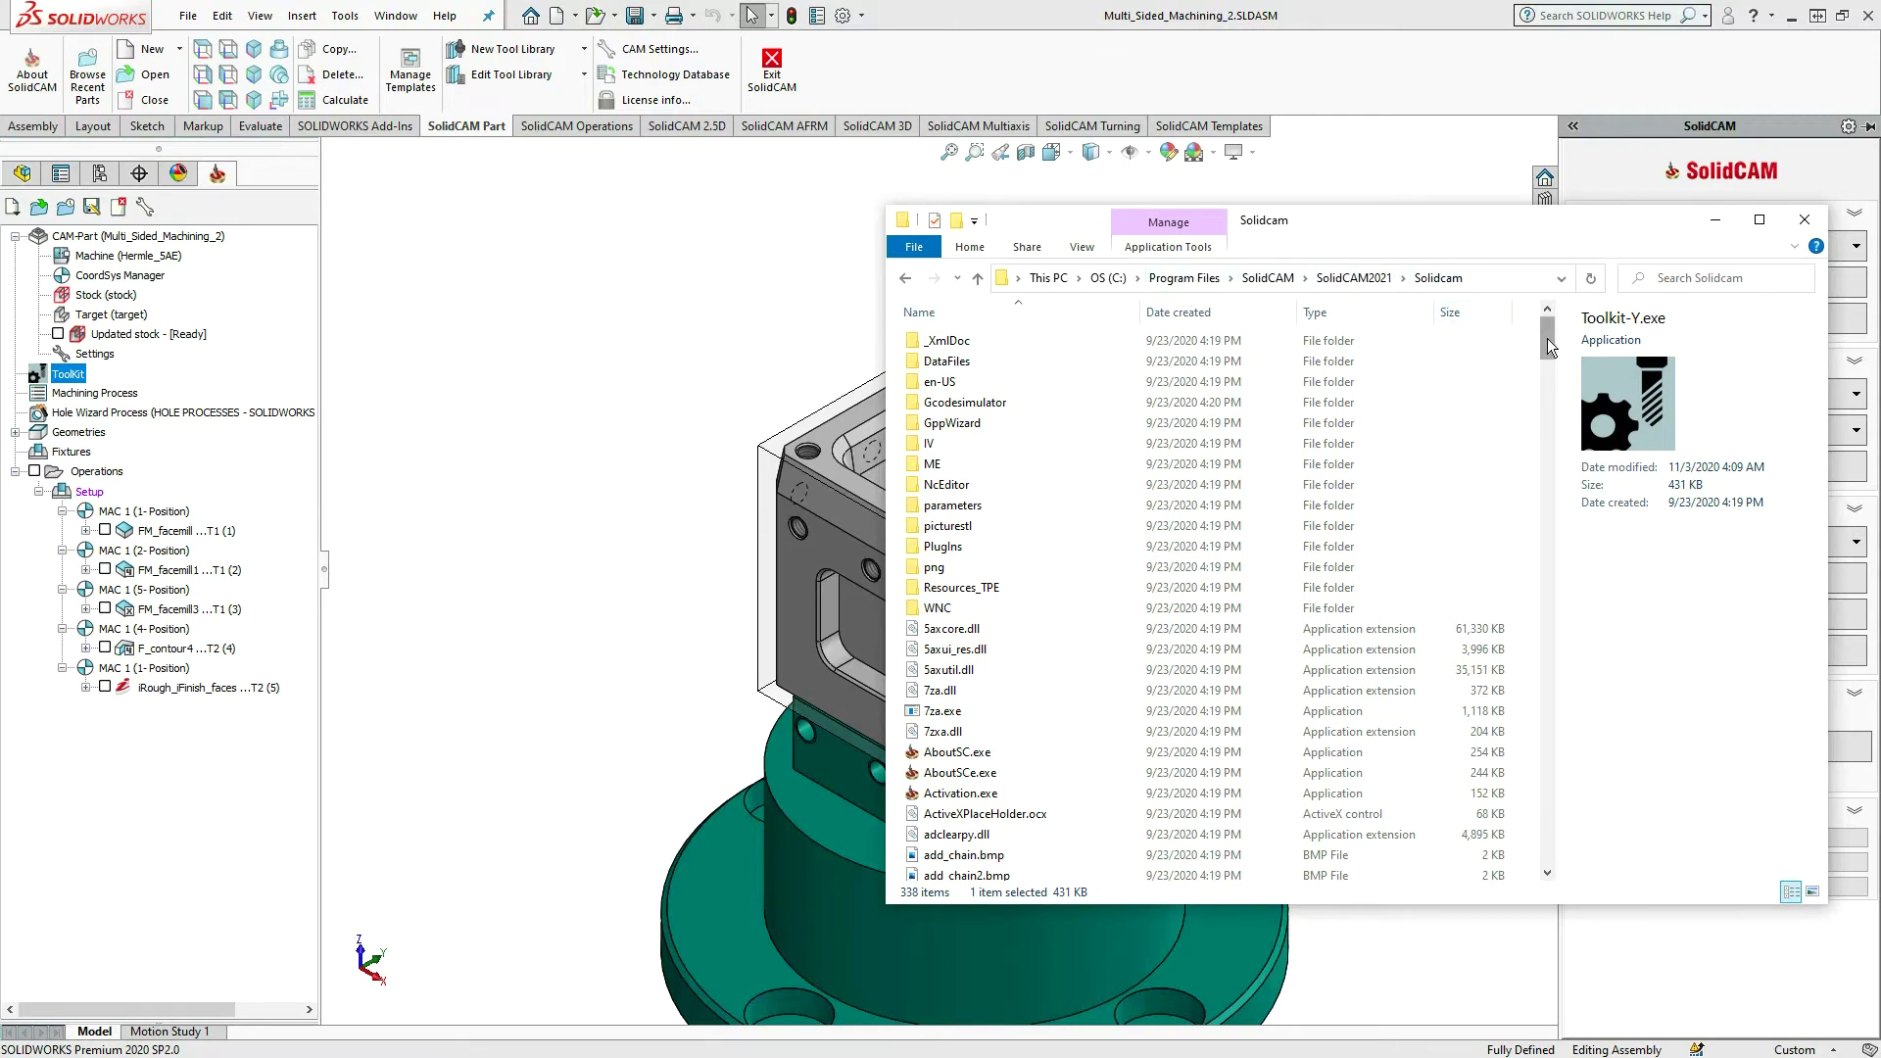
# - Launch Toolkit-Y.exe from the SolidCAM2021 Solidcam folder and check the machines offered for a new Machine Tool Setup Library without creating one
pyautogui.moveTo(1549, 339); pyautogui.dragTo(1562, 792)
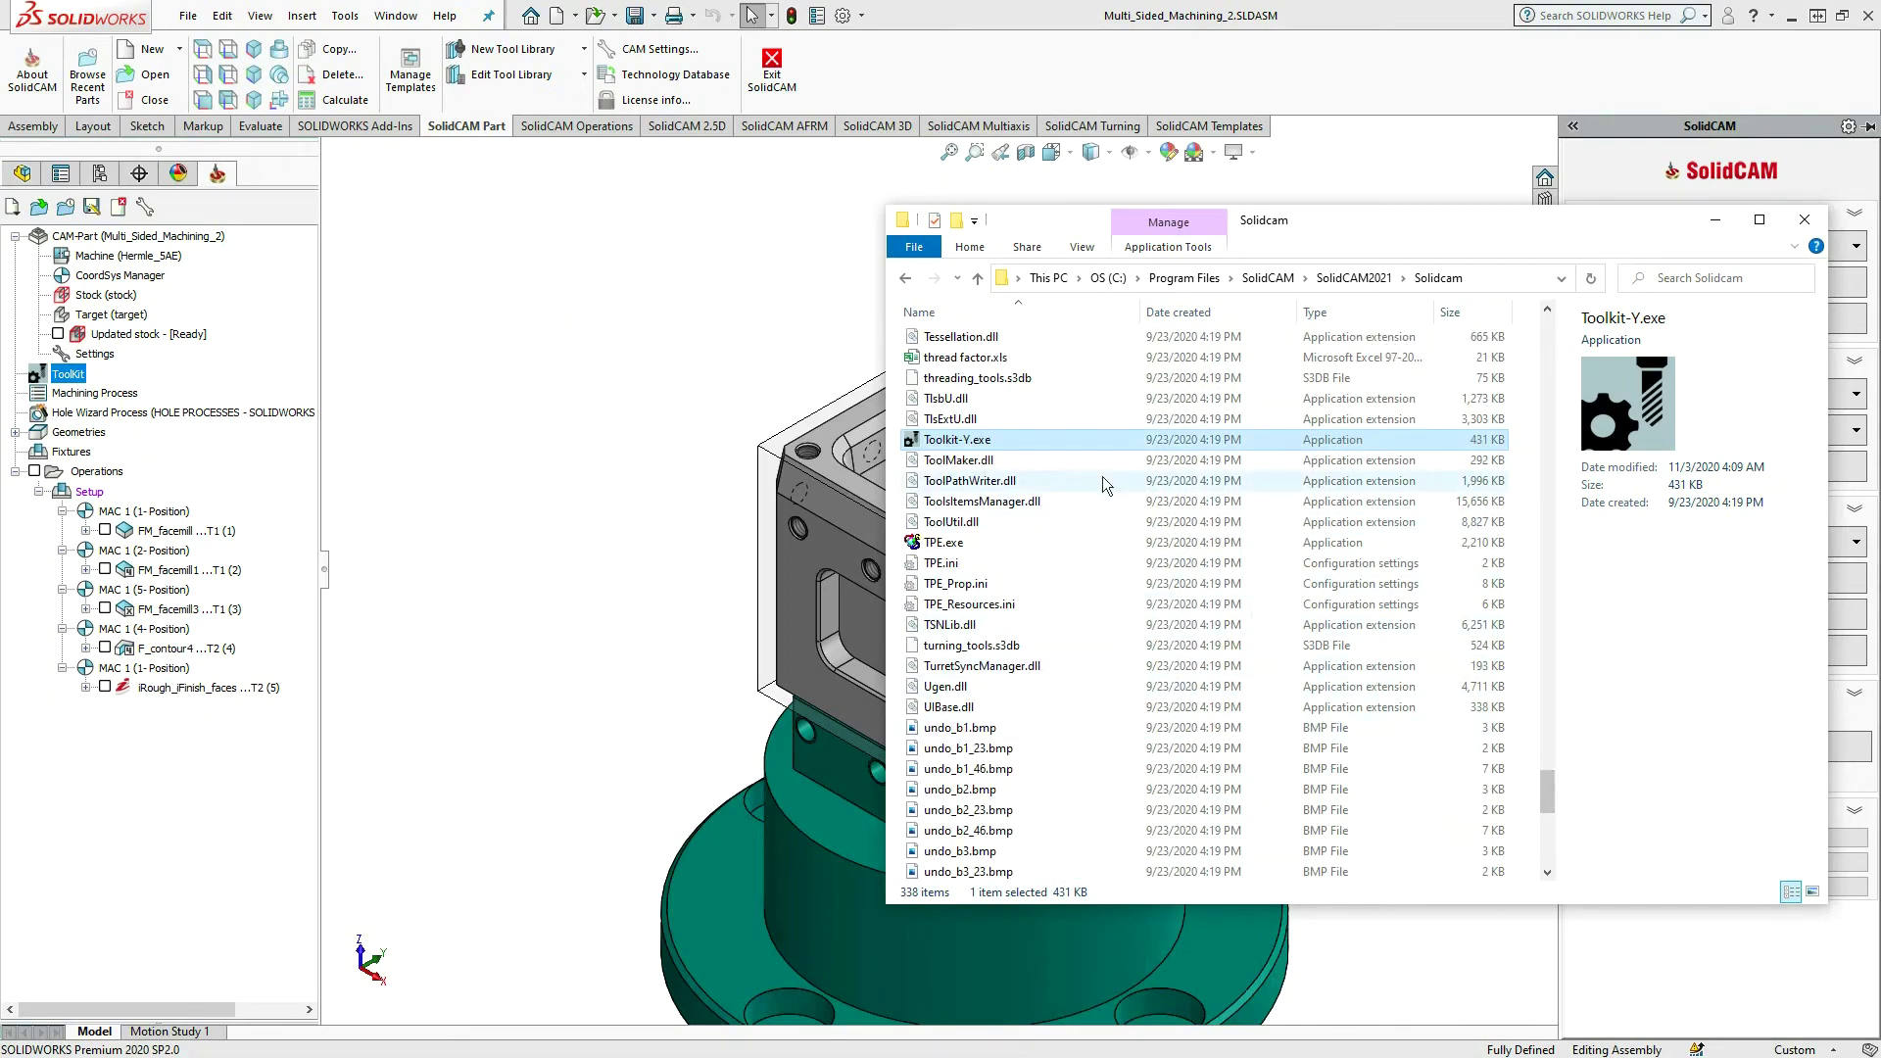
pyautogui.doubleClick(970, 443)
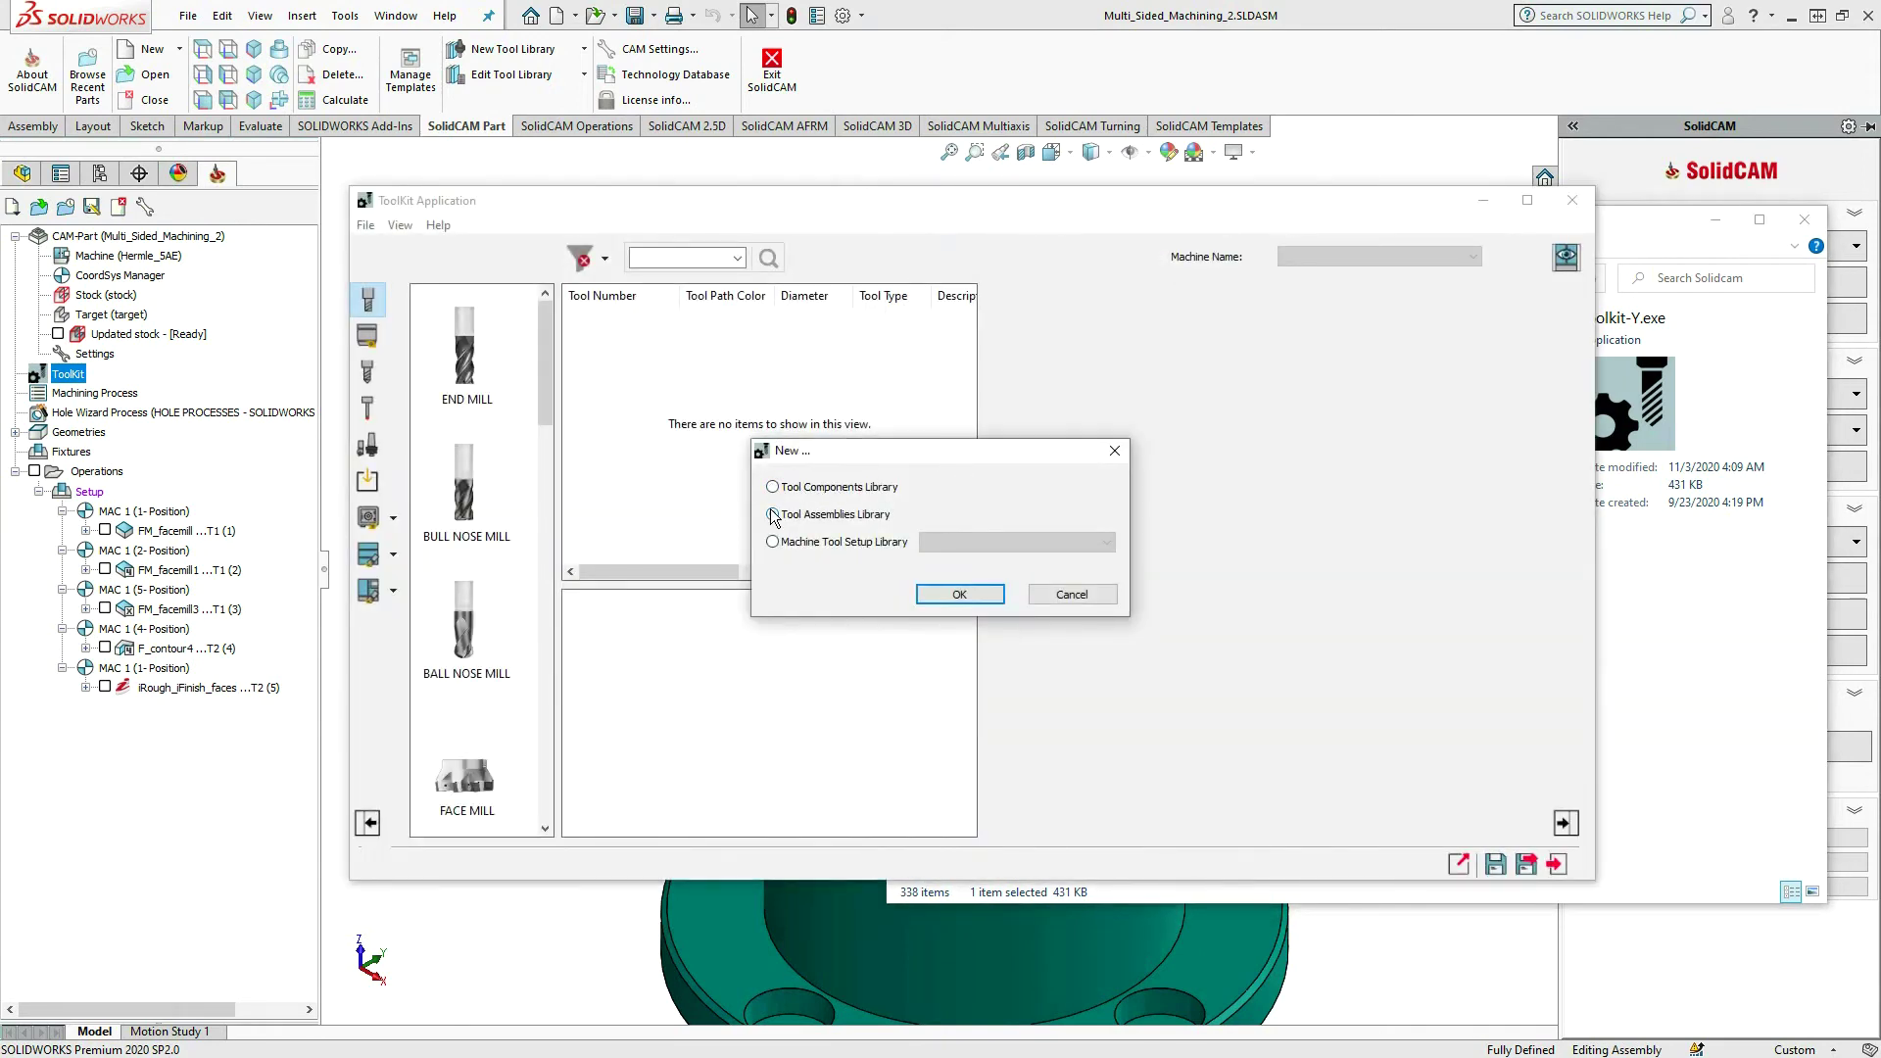
pyautogui.click(773, 542)
pyautogui.click(1049, 544)
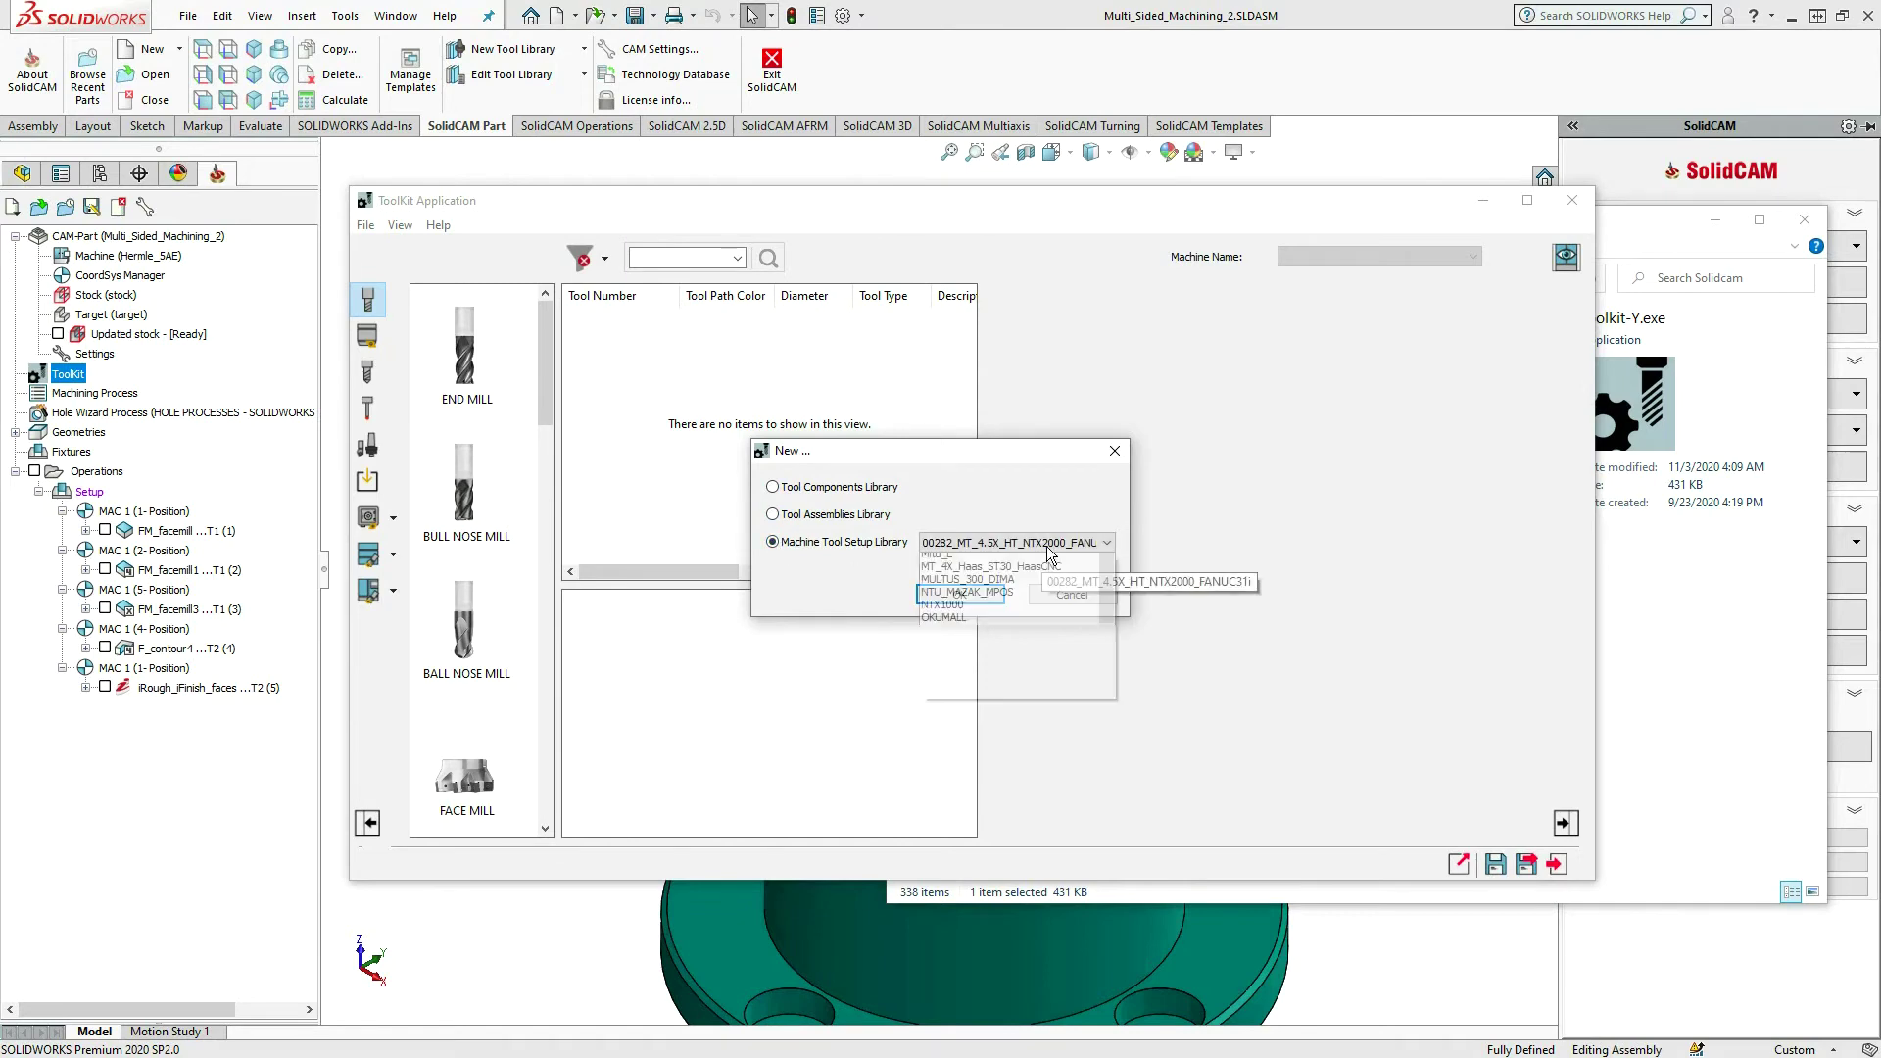
pyautogui.click(1048, 547)
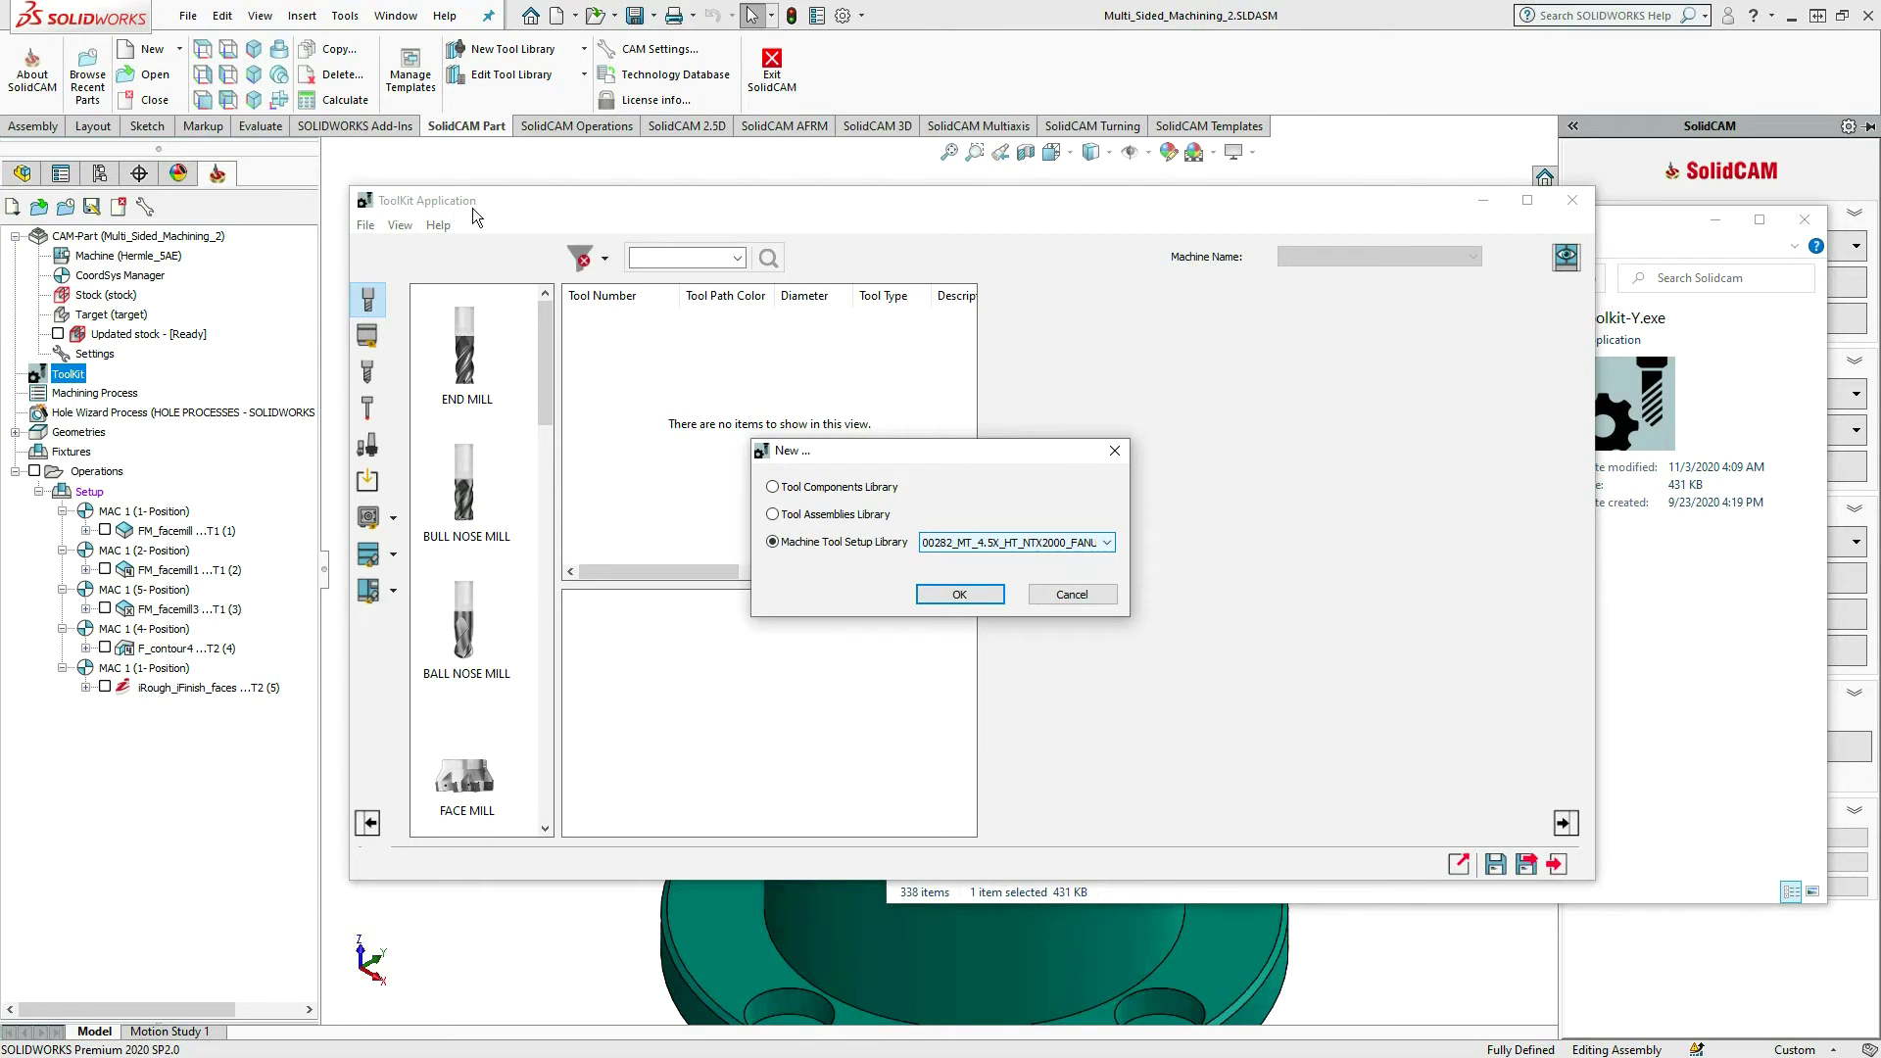
pyautogui.click(1072, 596)
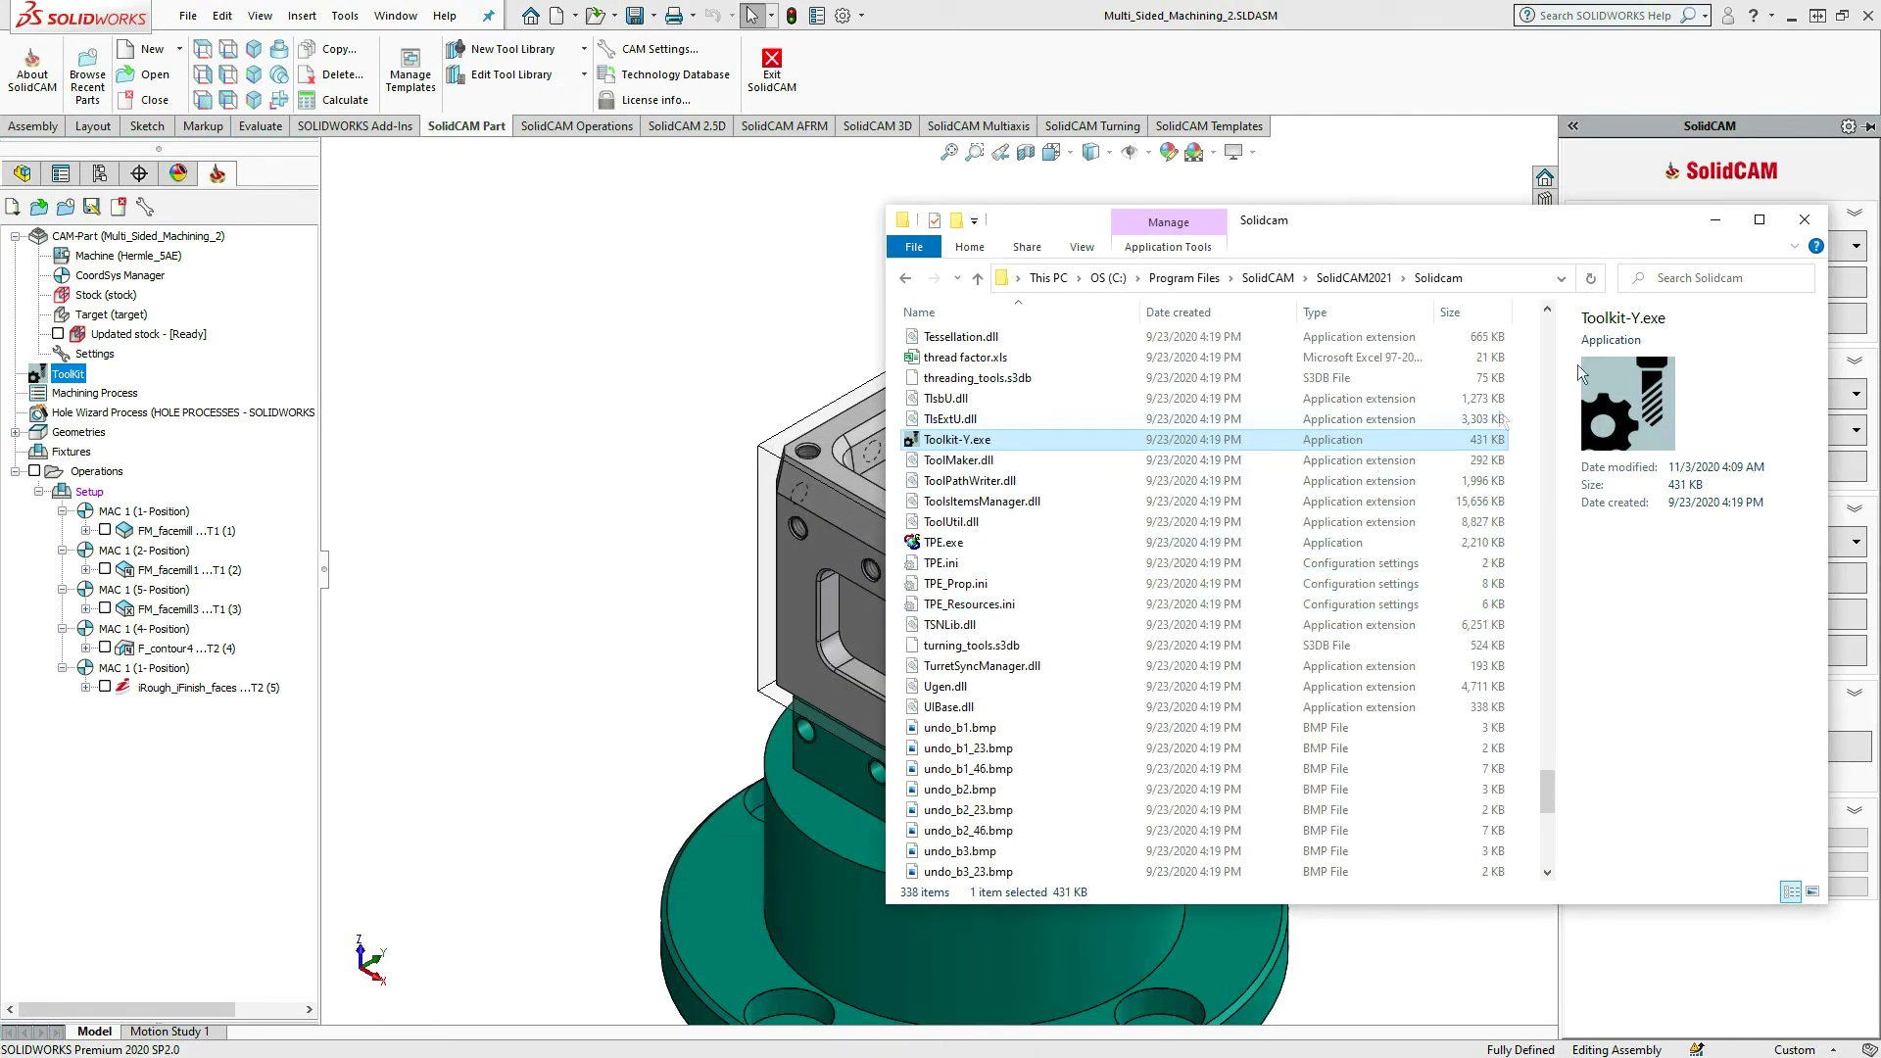
pyautogui.click(1716, 219)
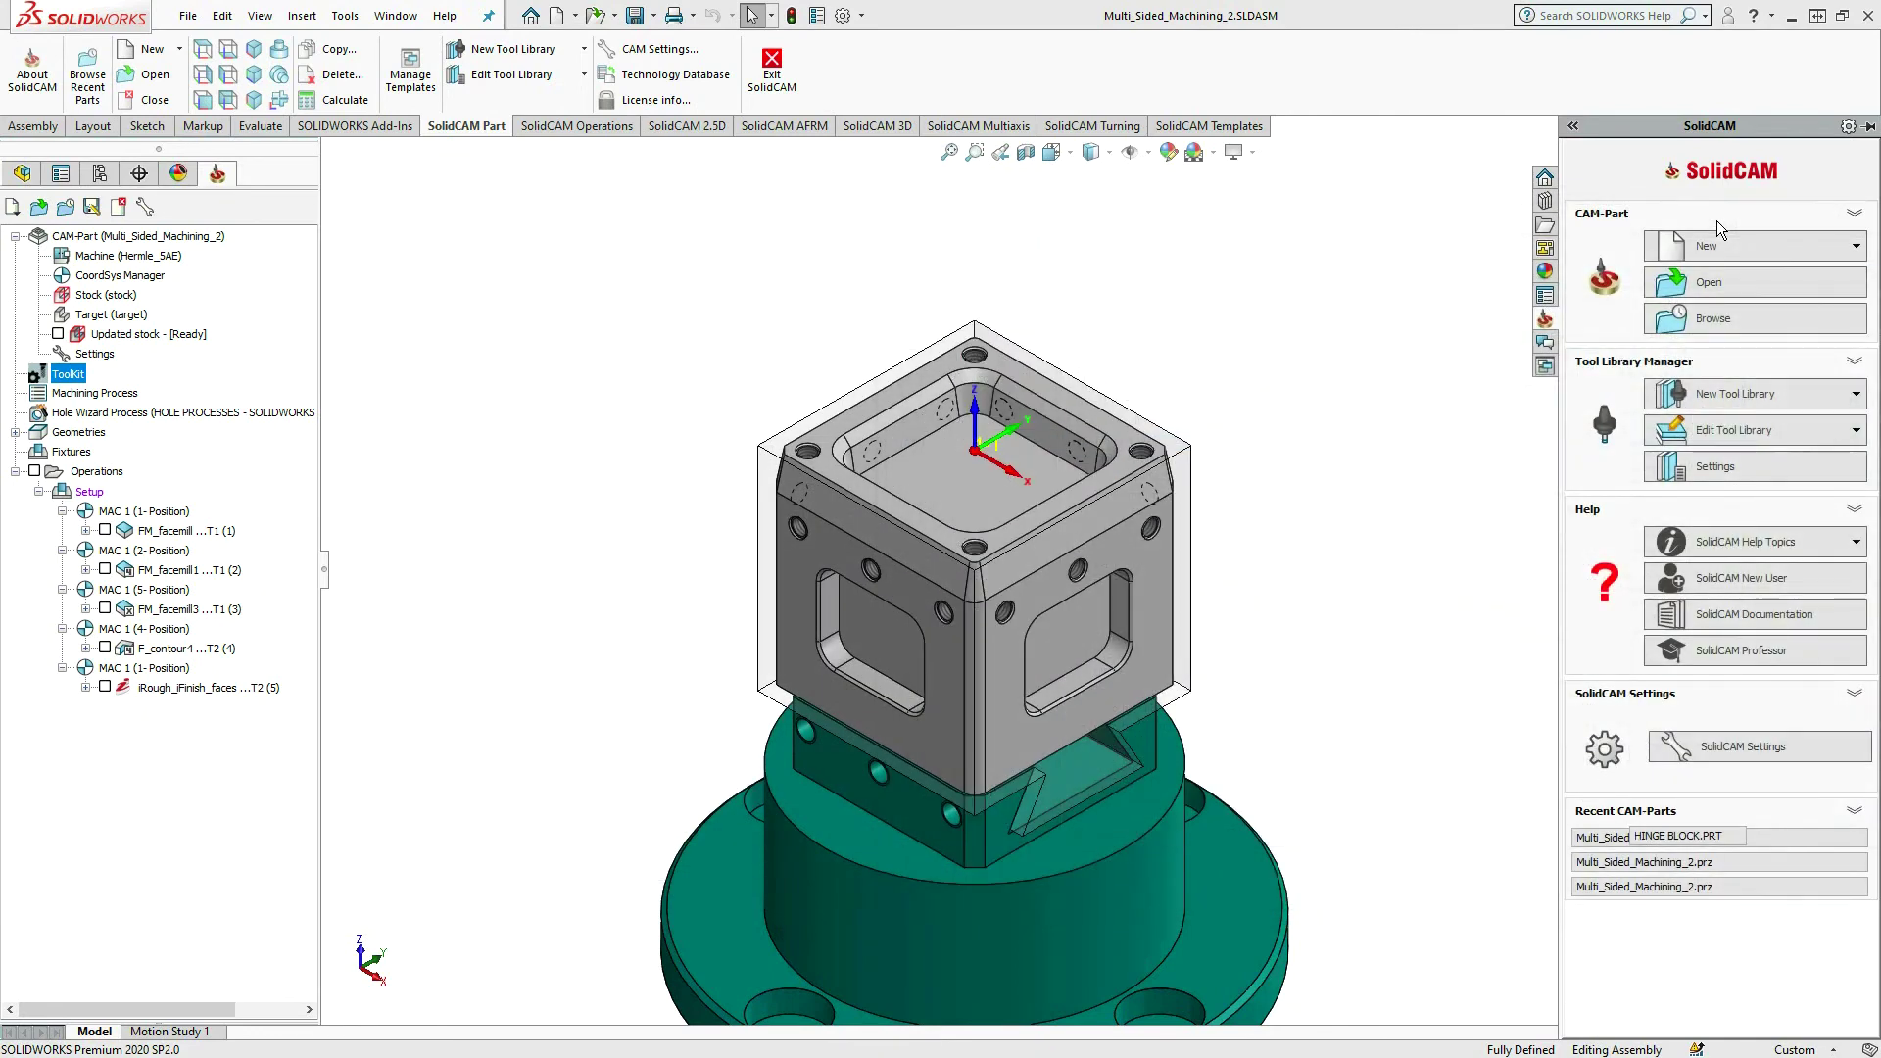
# - Open the ToolKit of the Multi_Sided_Machining_2 CAM-Part
pyautogui.doubleClick(60, 383)
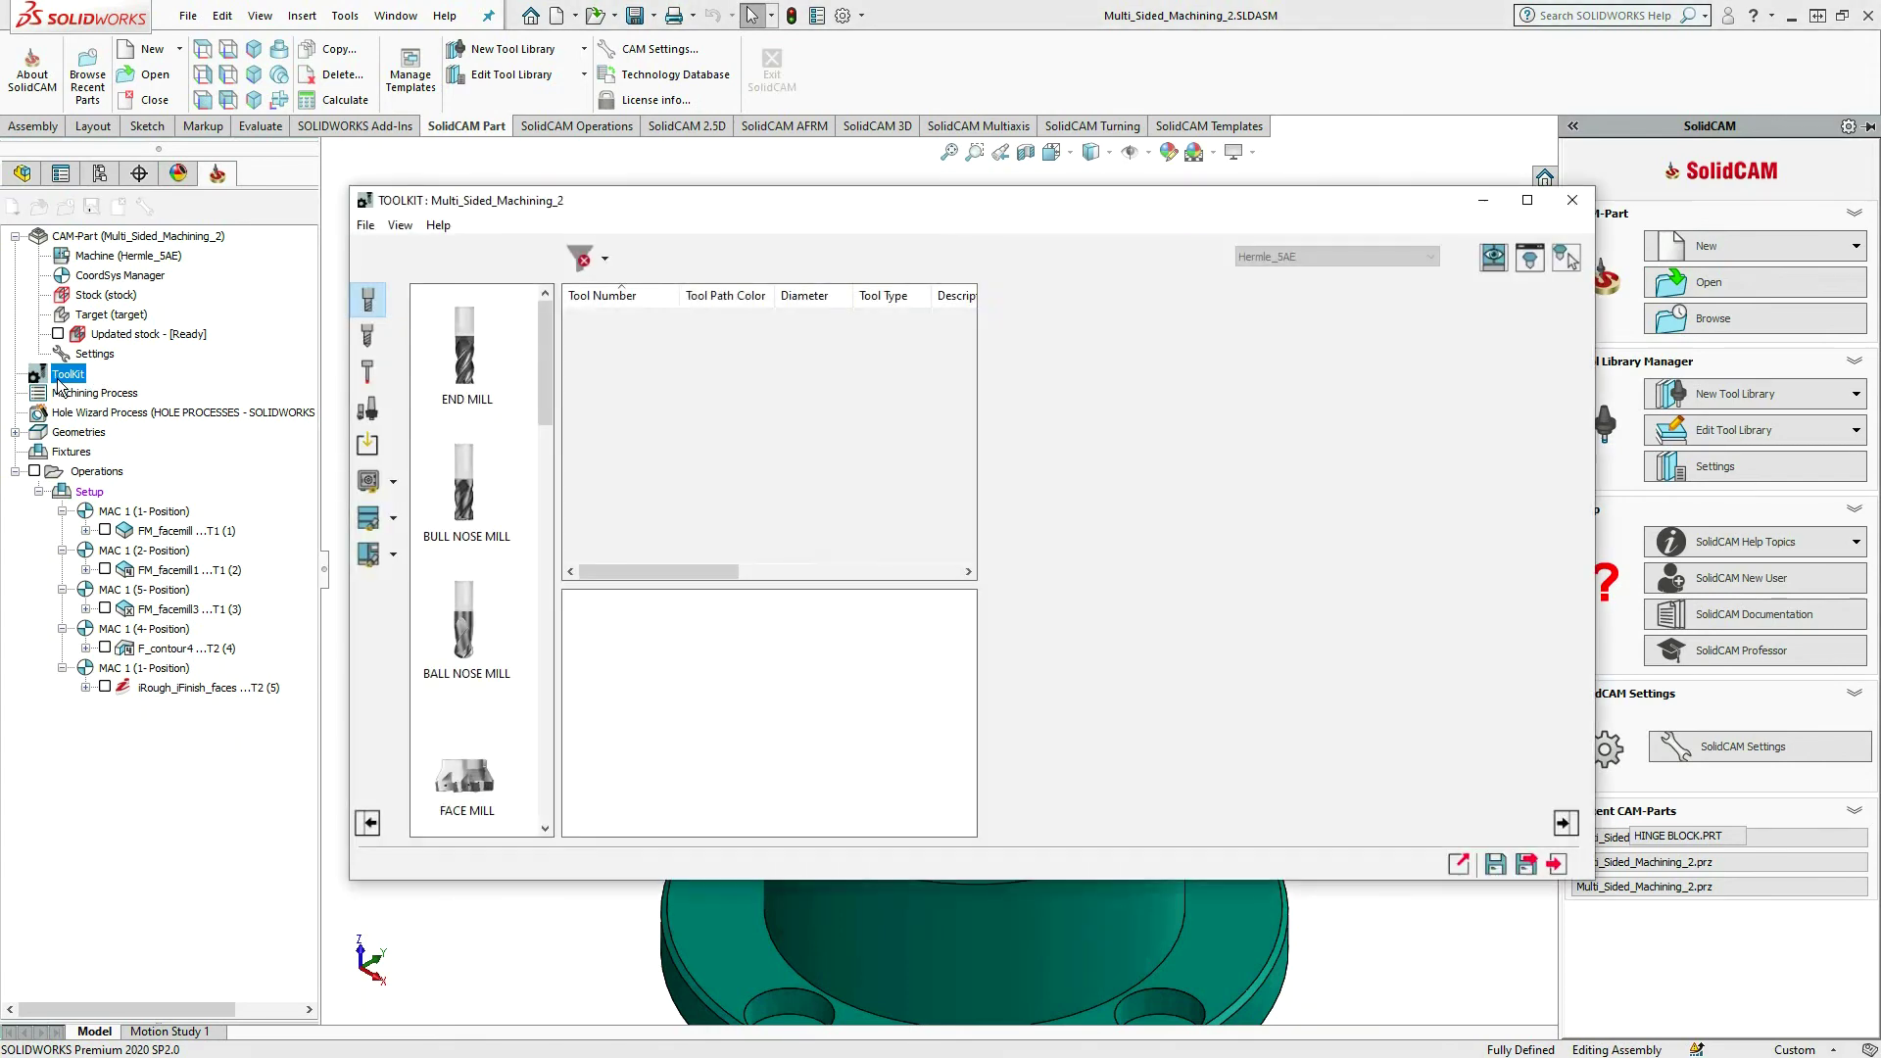